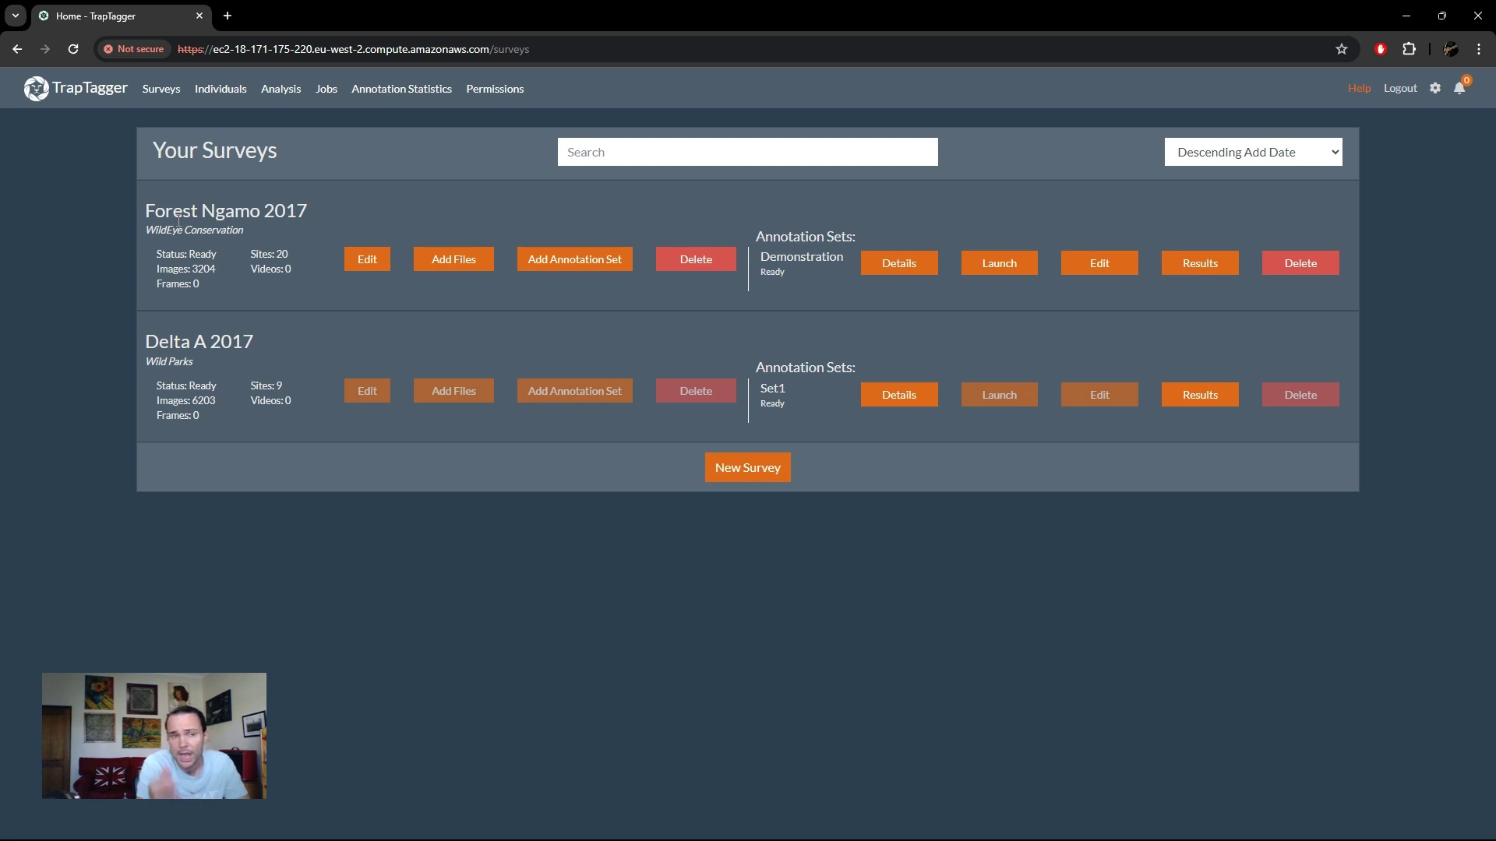
# - Examine the names, organisations and image and video counts of the Forest Ngamo 2017 and Delta A 2017 surveys
pyautogui.moveTo(145, 231); pyautogui.dragTo(238, 234)
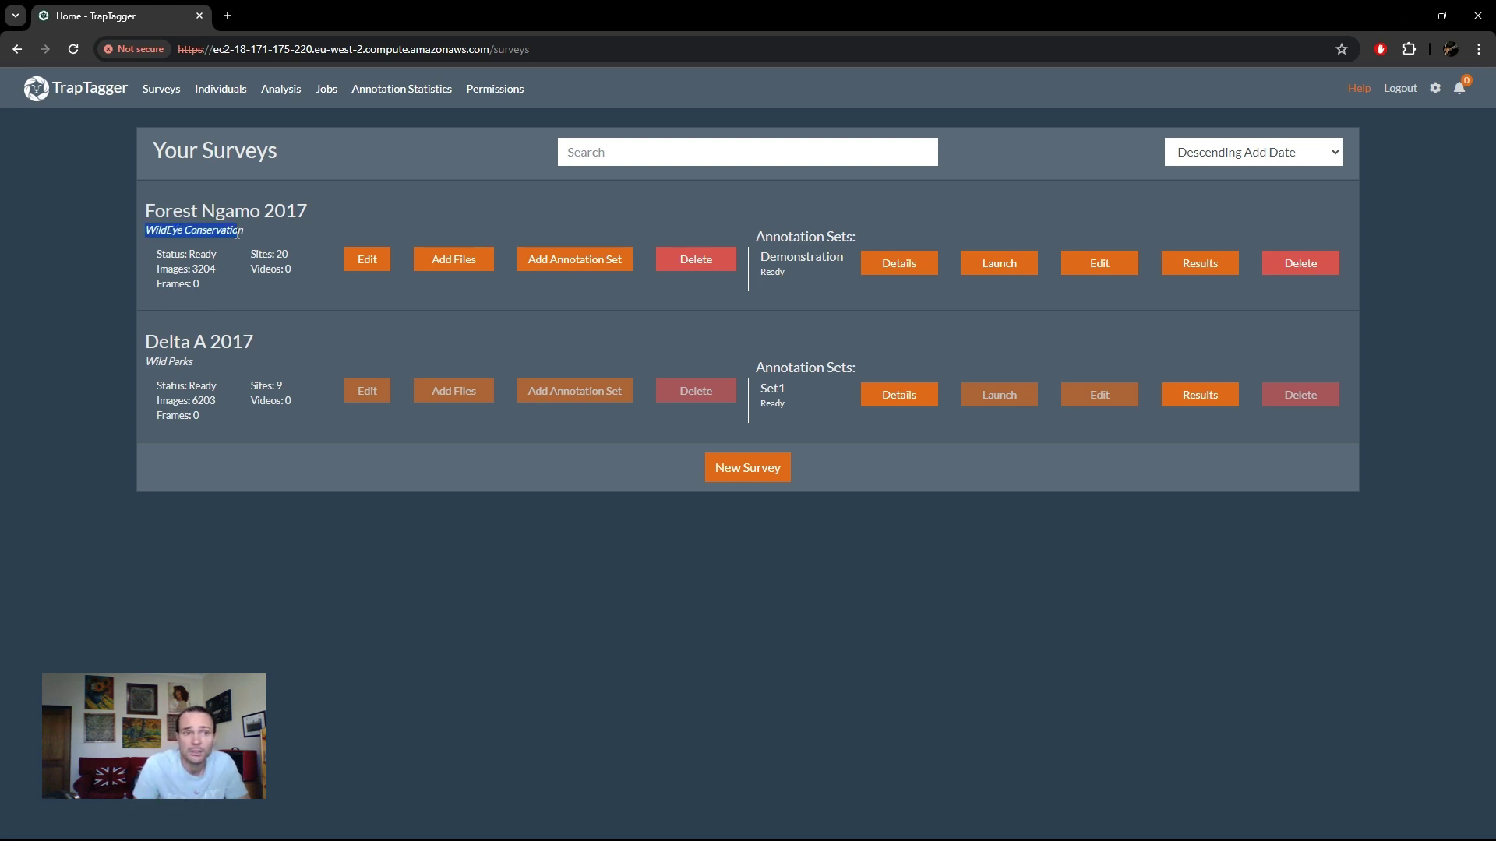
pyautogui.moveTo(146, 363); pyautogui.dragTo(194, 369)
pyautogui.click(158, 351)
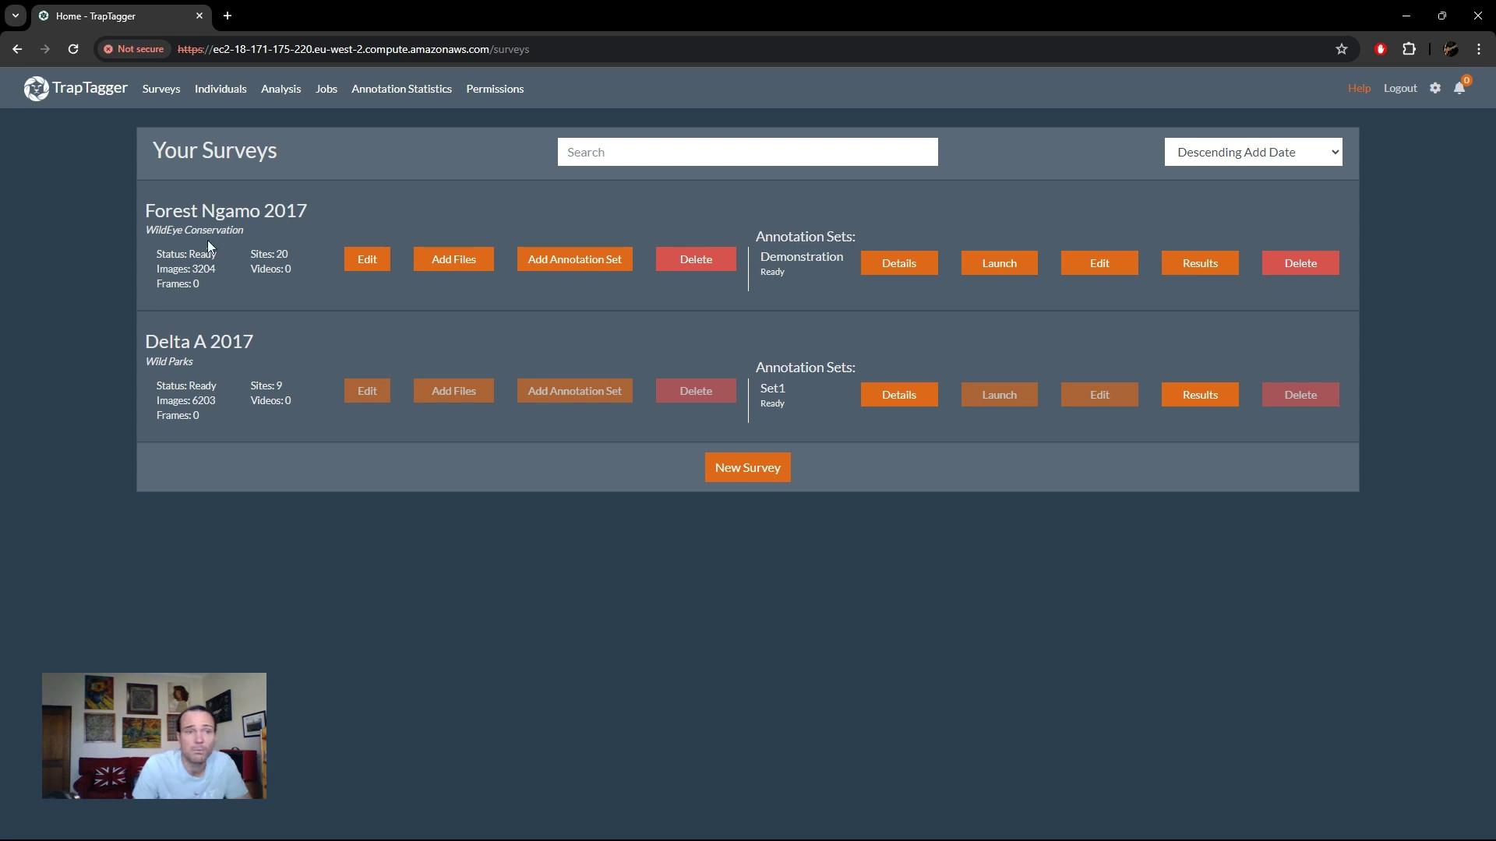
pyautogui.moveTo(148, 210); pyautogui.dragTo(278, 208)
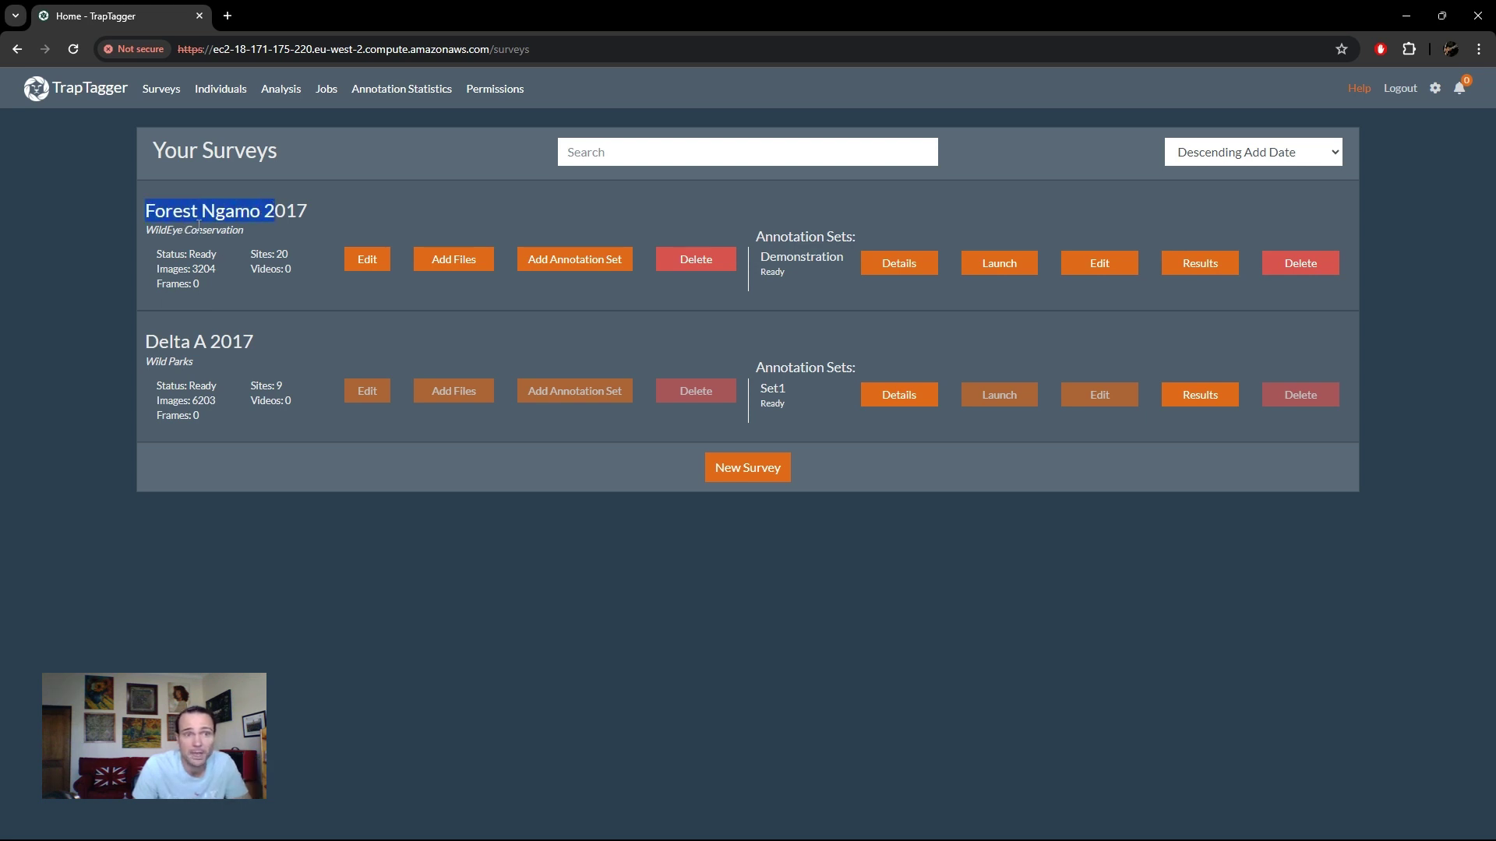
pyautogui.moveTo(166, 230); pyautogui.dragTo(247, 231)
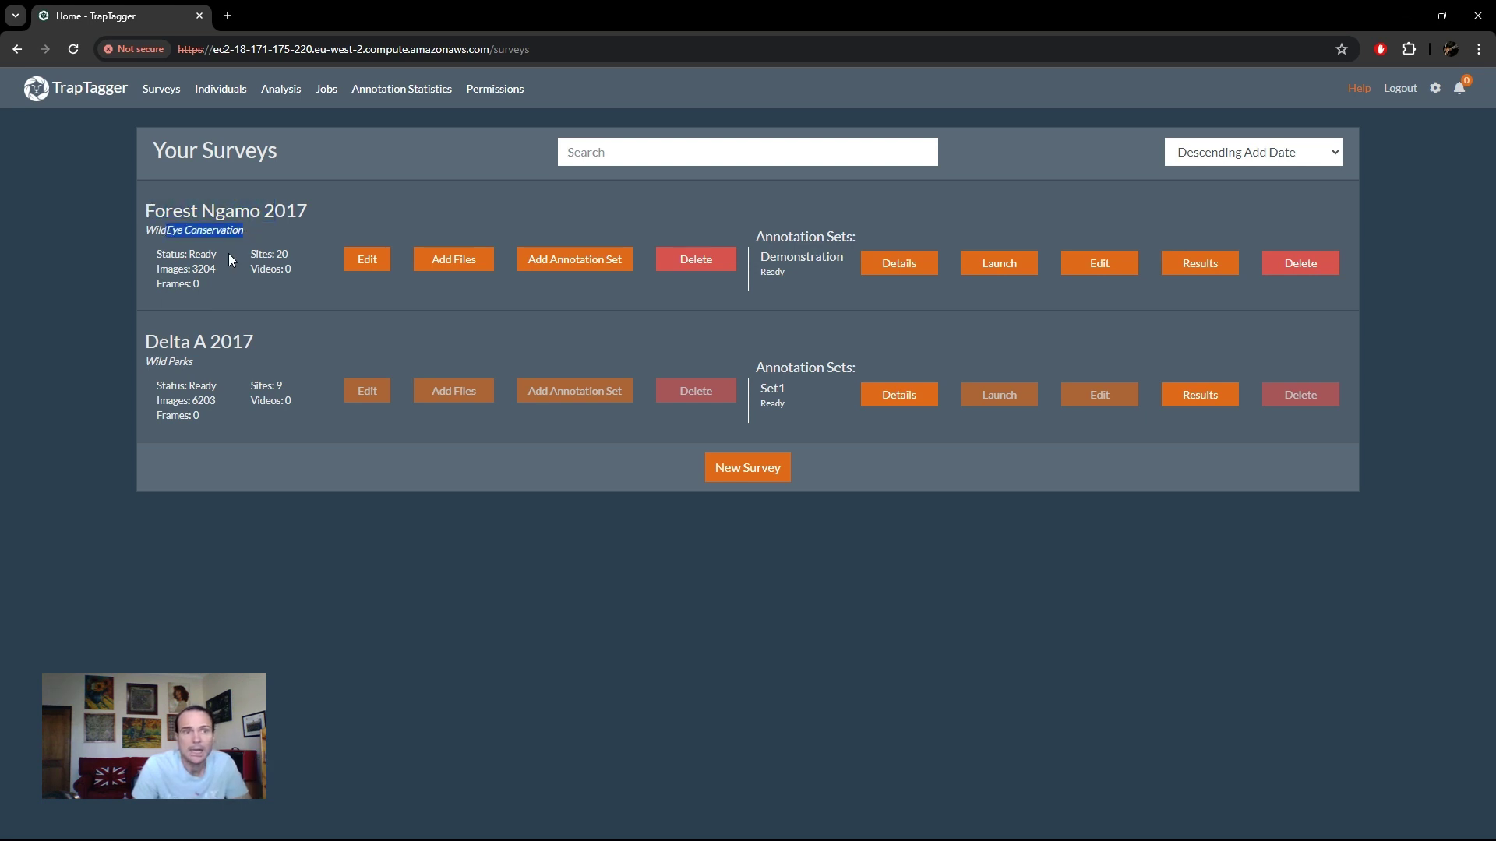
pyautogui.doubleClick(200, 269)
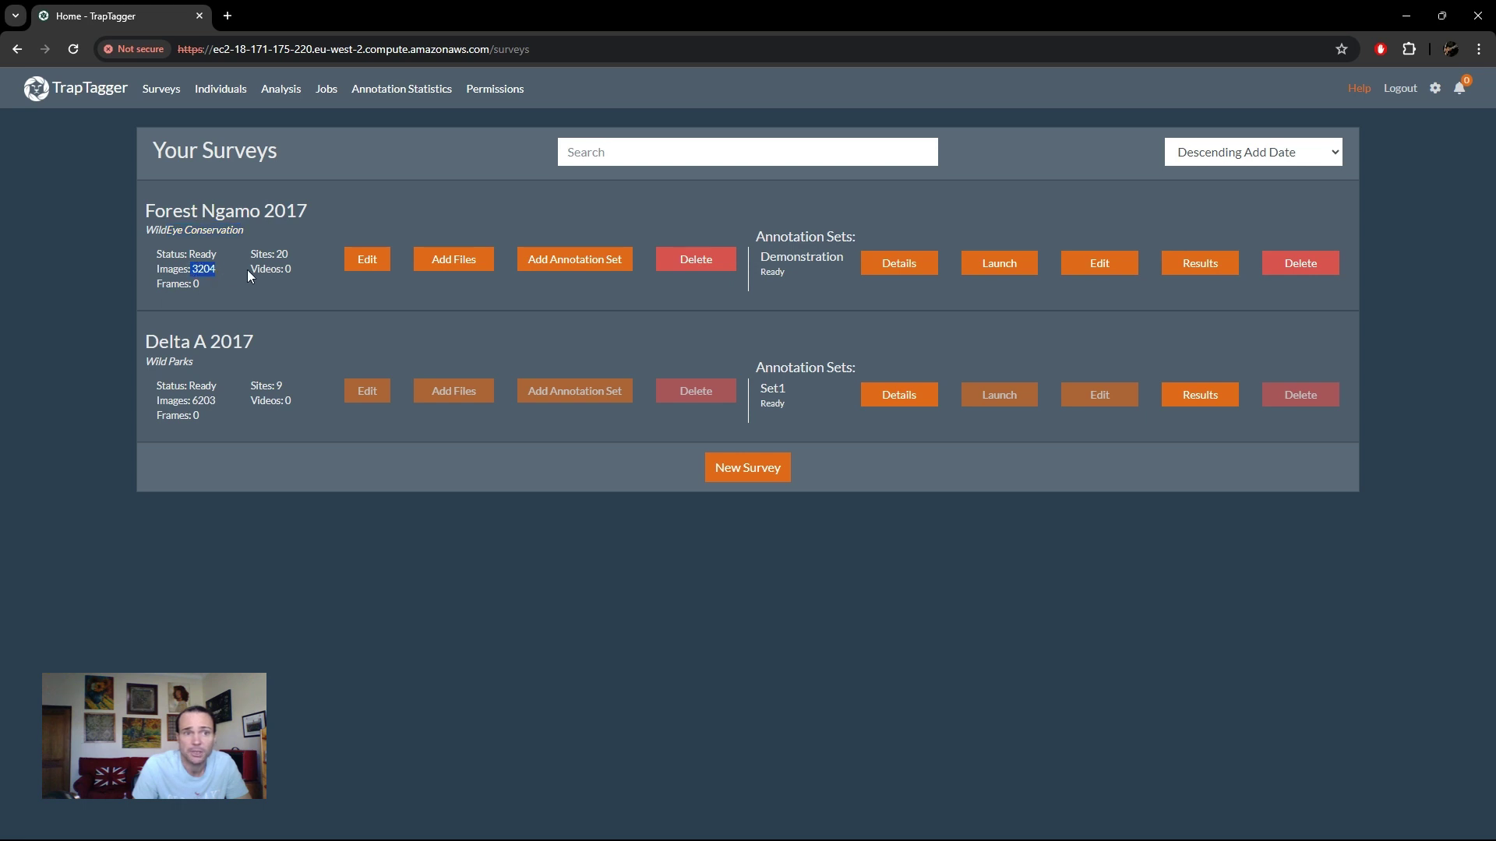
pyautogui.moveTo(257, 269); pyautogui.dragTo(281, 269)
pyautogui.click(299, 273)
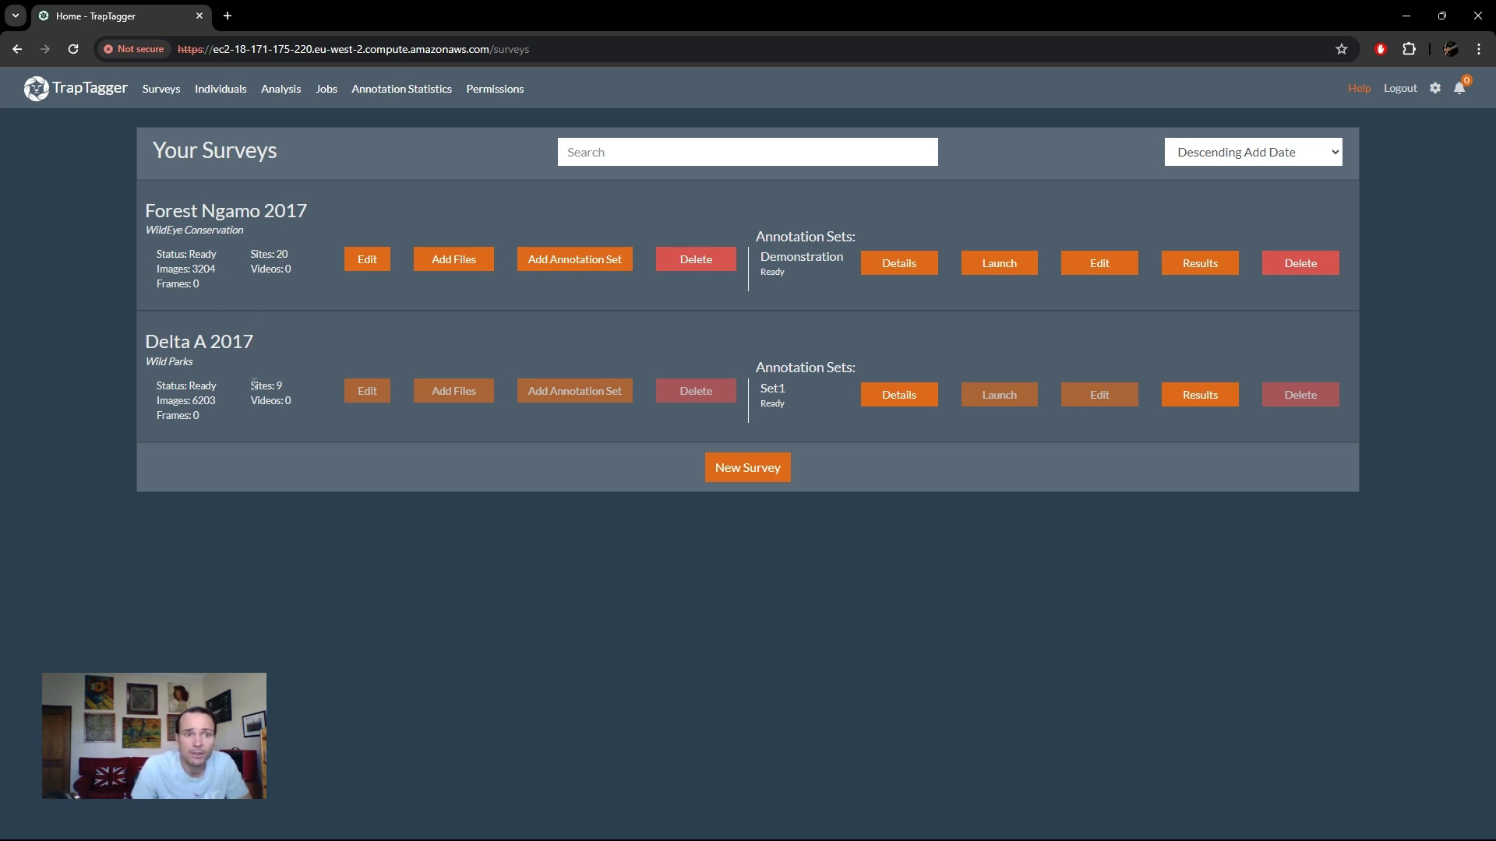
pyautogui.moveTo(169, 343); pyautogui.dragTo(221, 342)
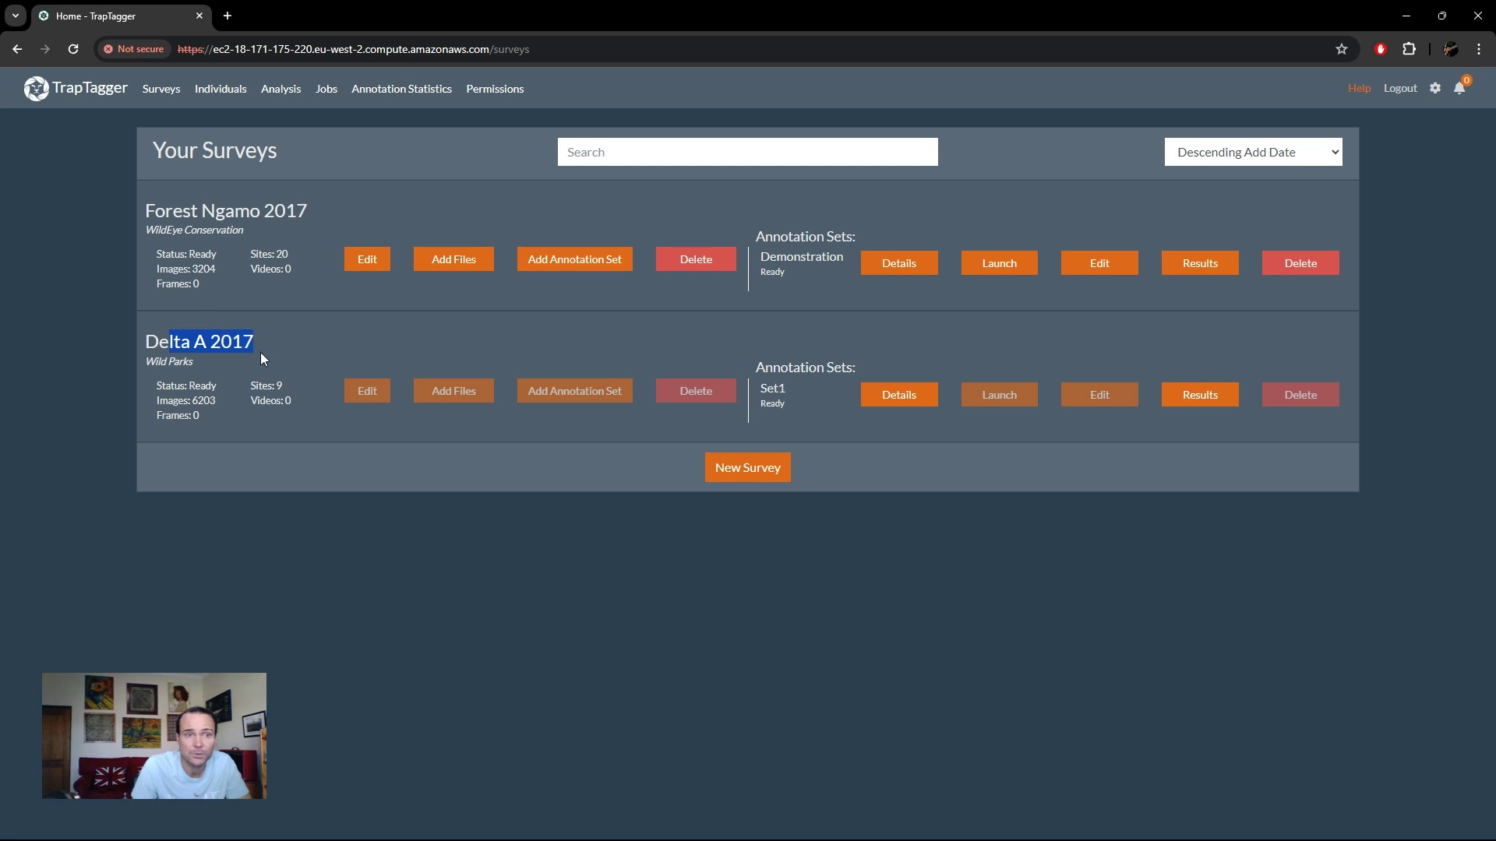
pyautogui.doubleClick(185, 363)
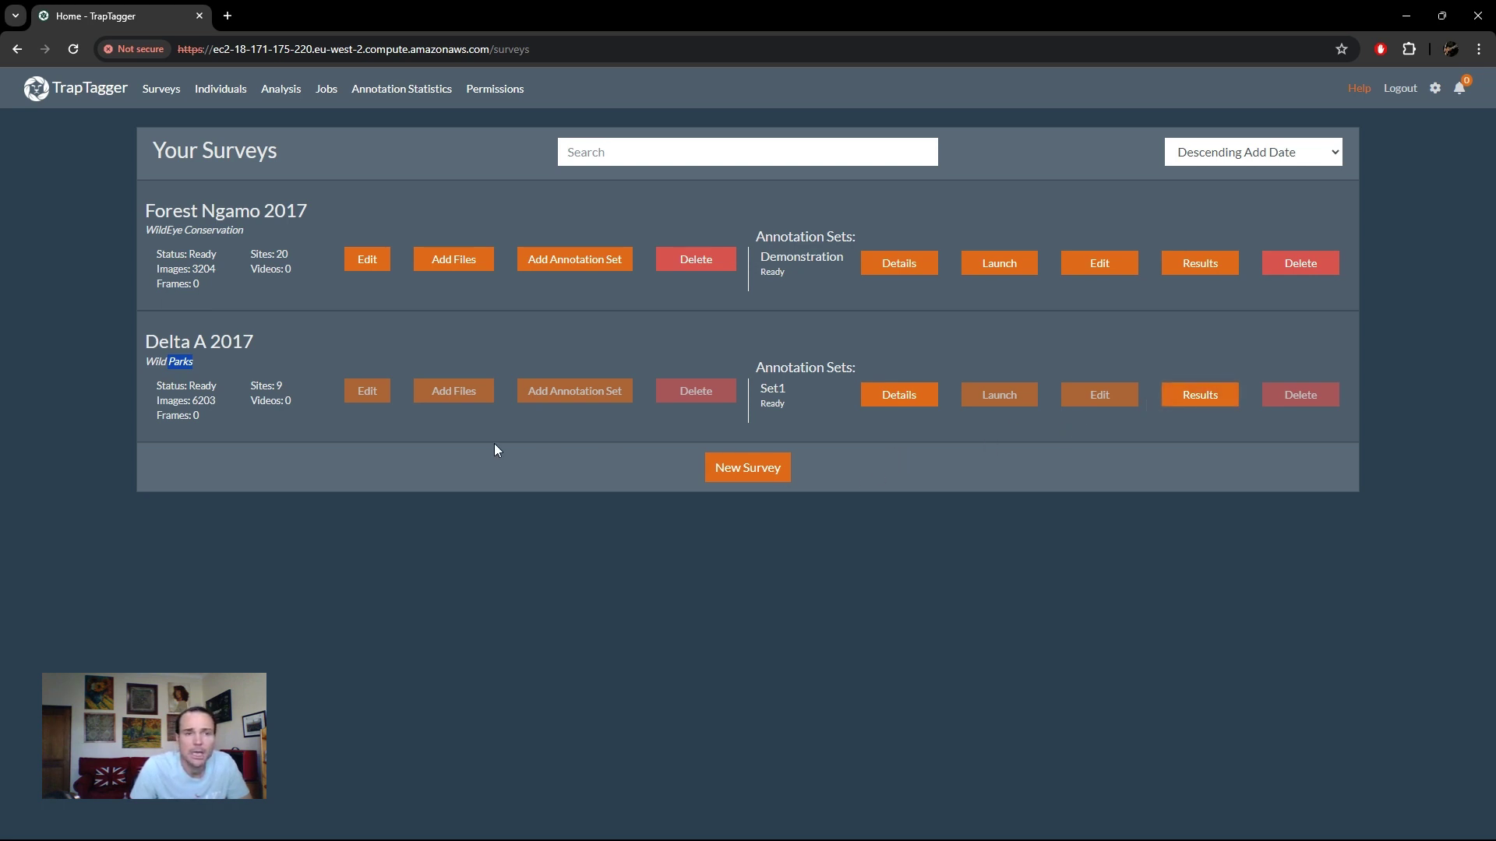
pyautogui.click(338, 348)
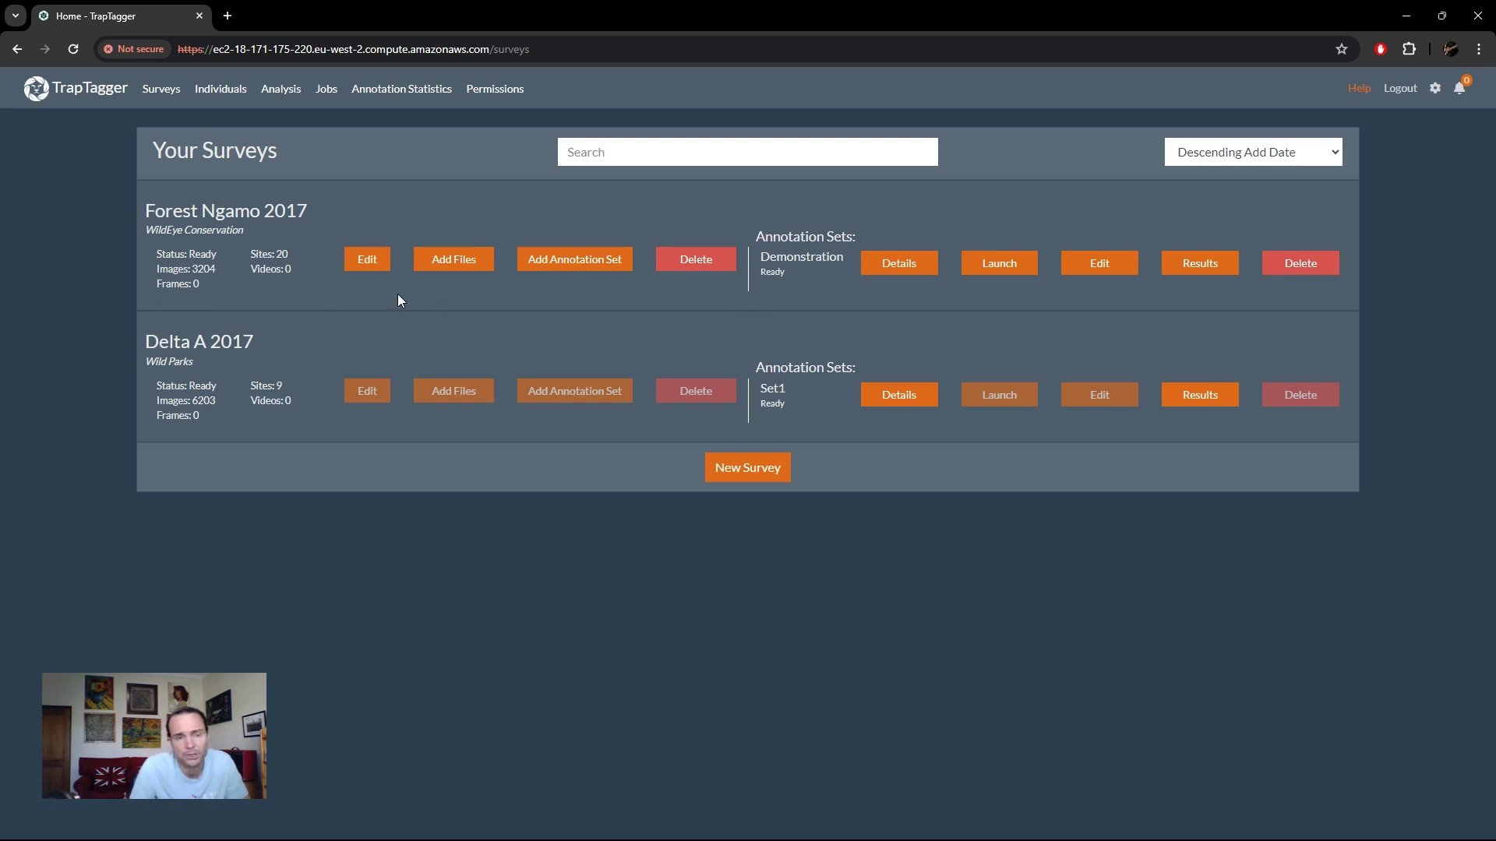
# - View the edit options and the file upload form of the Forest Ngamo 2017 survey, leaving both without changes
pyautogui.click(368, 261)
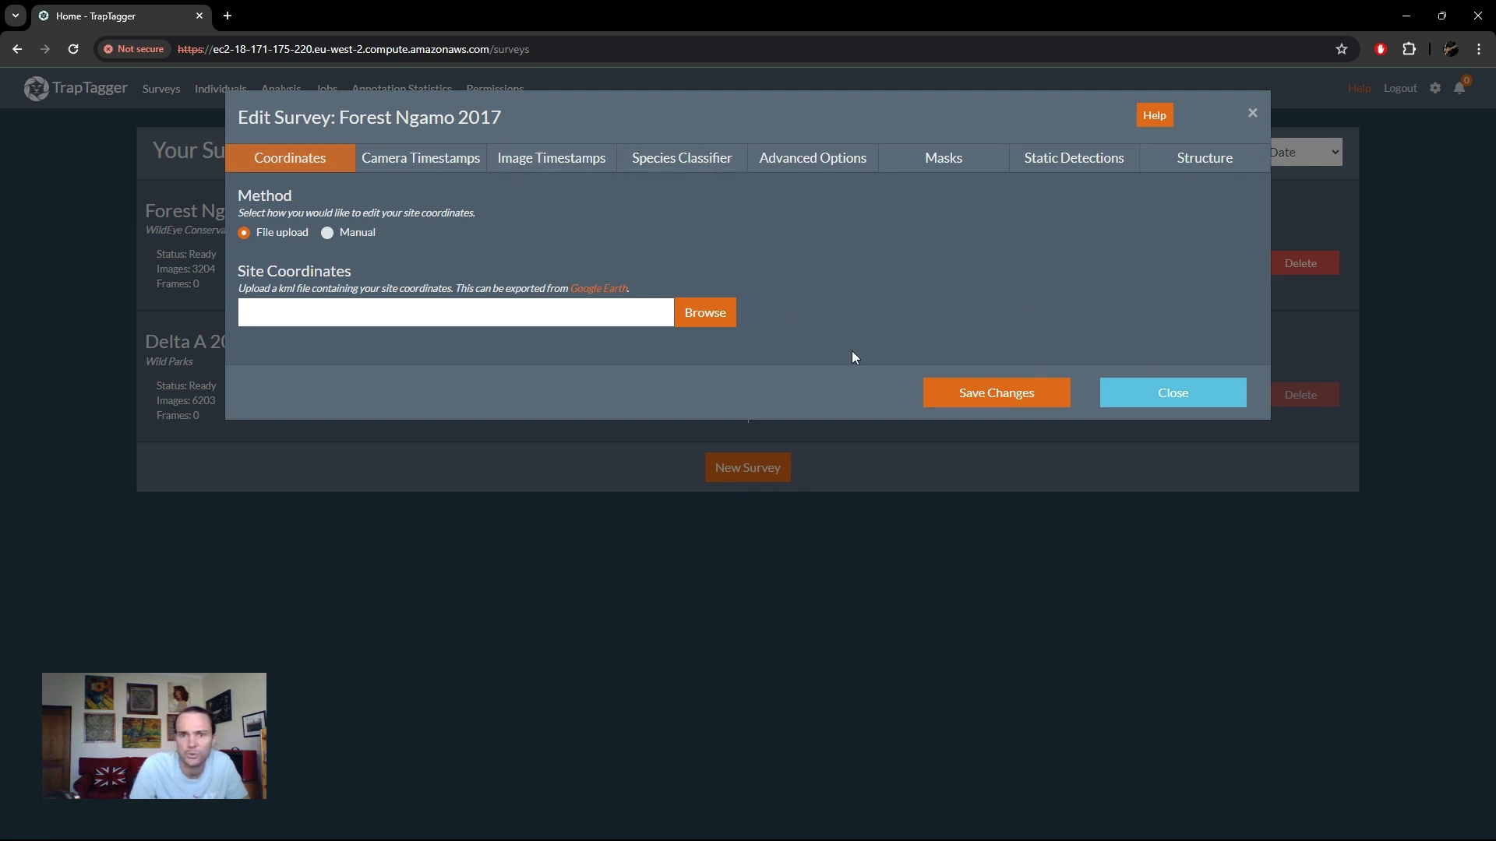
pyautogui.click(1173, 394)
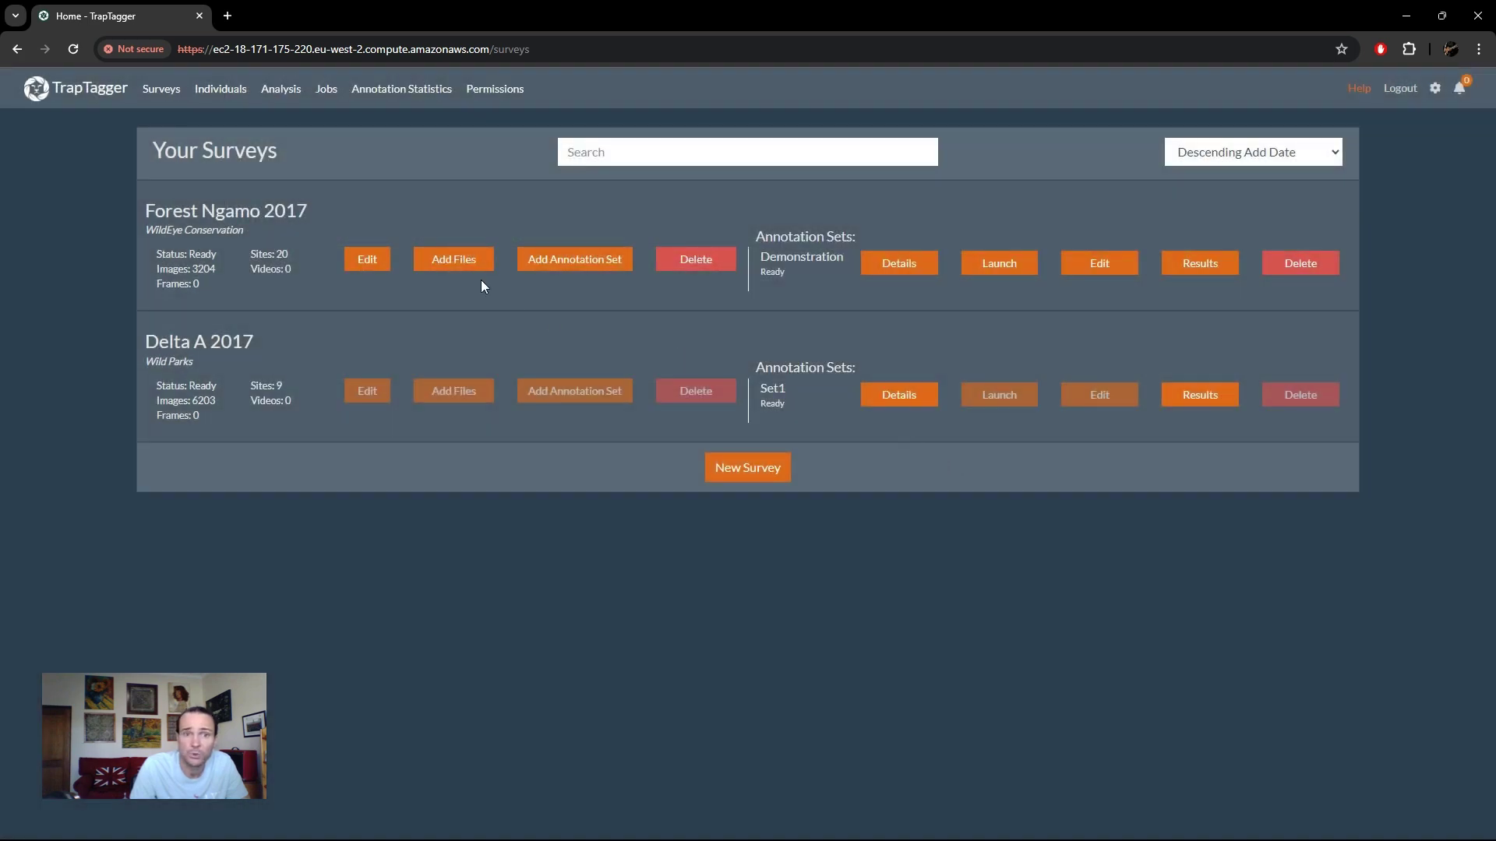
pyautogui.click(452, 262)
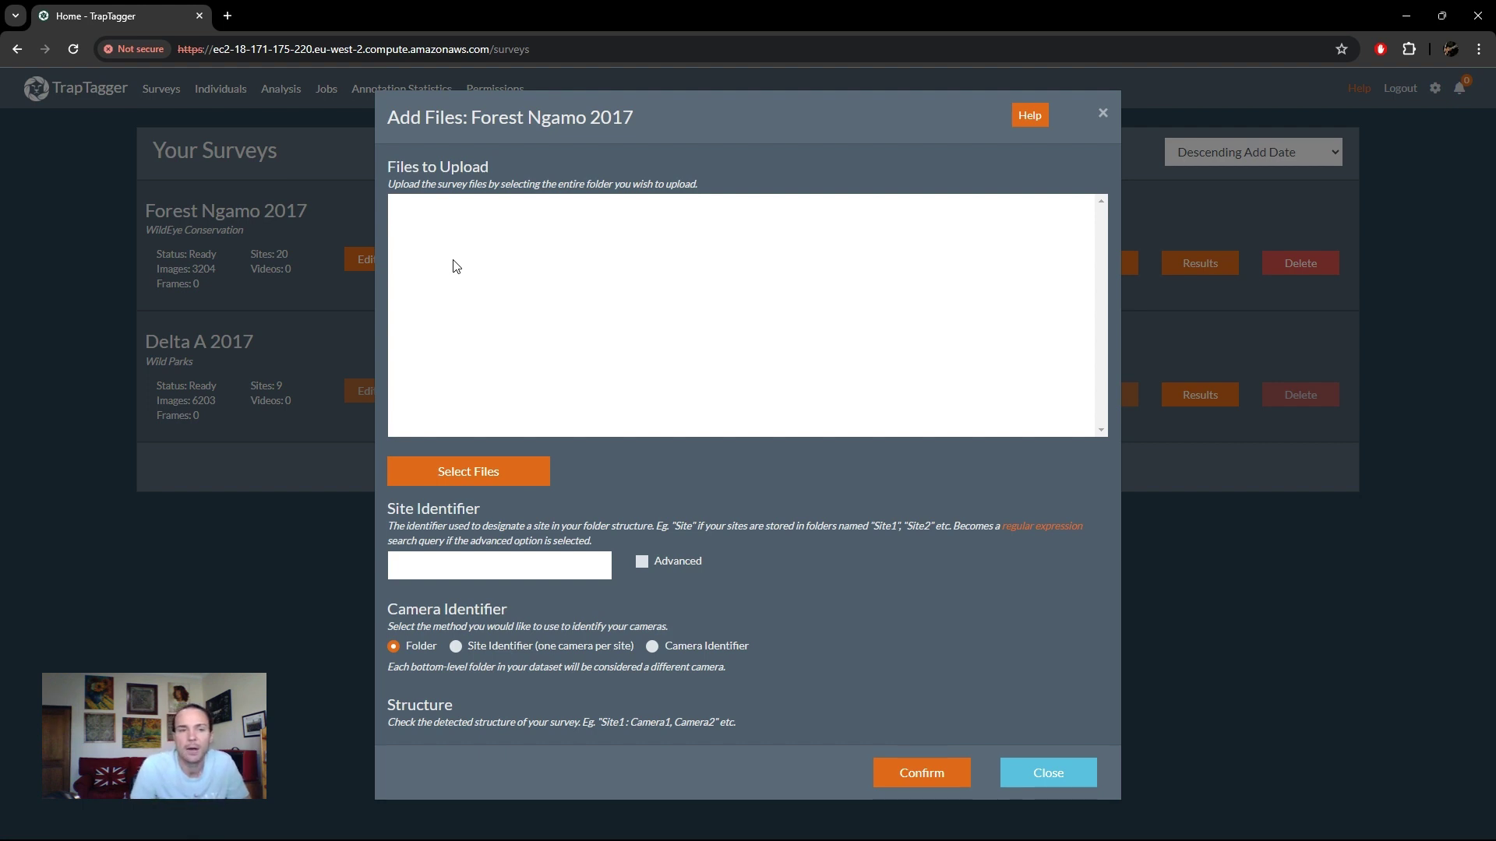
pyautogui.click(314, 457)
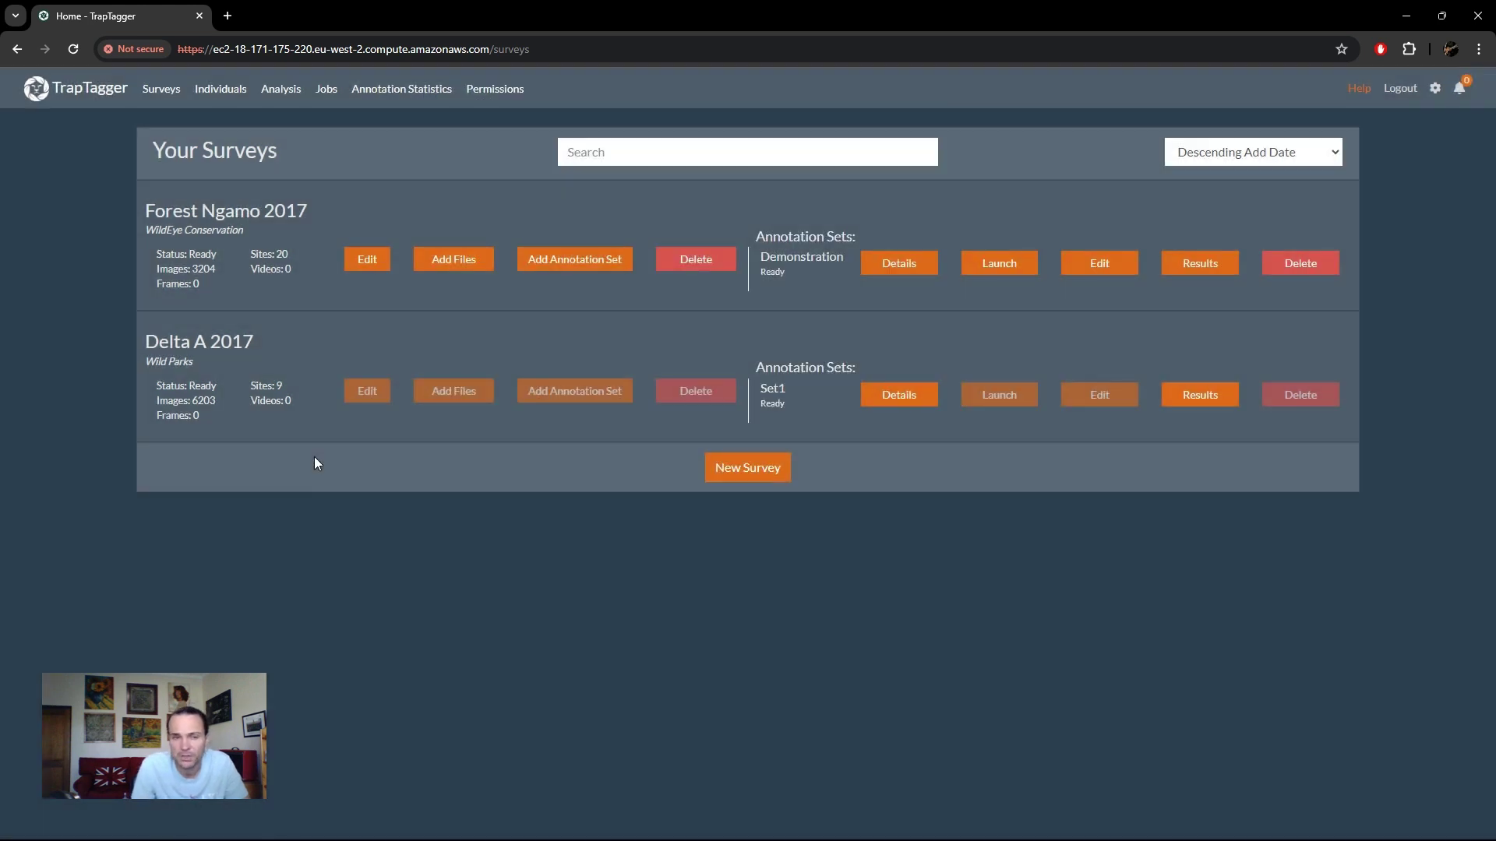
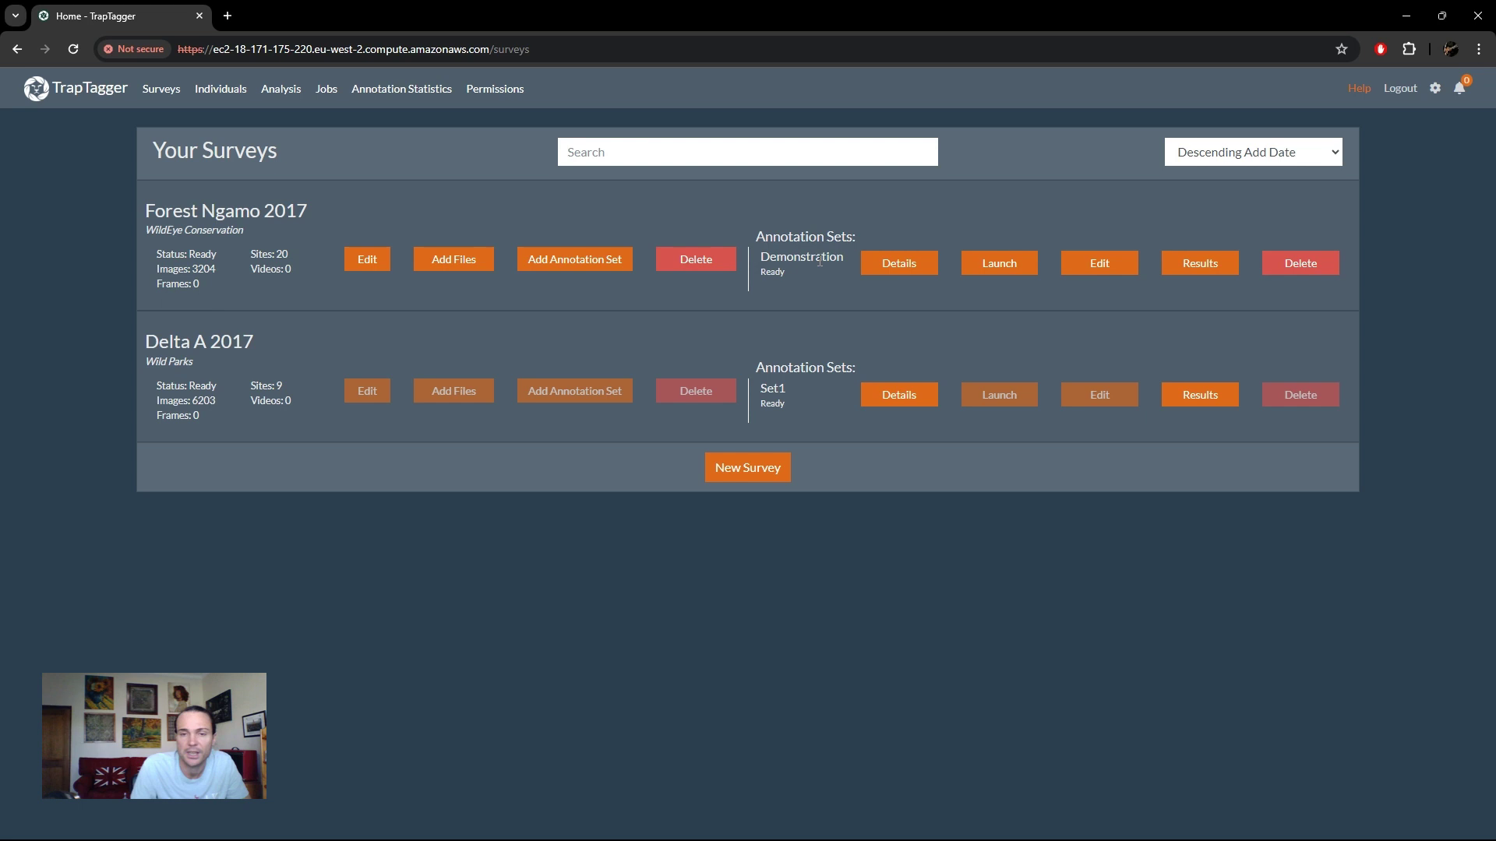
# - Review the Demonstration annotation set's details and its manual annotation launch options without launching anything
pyautogui.click(908, 267)
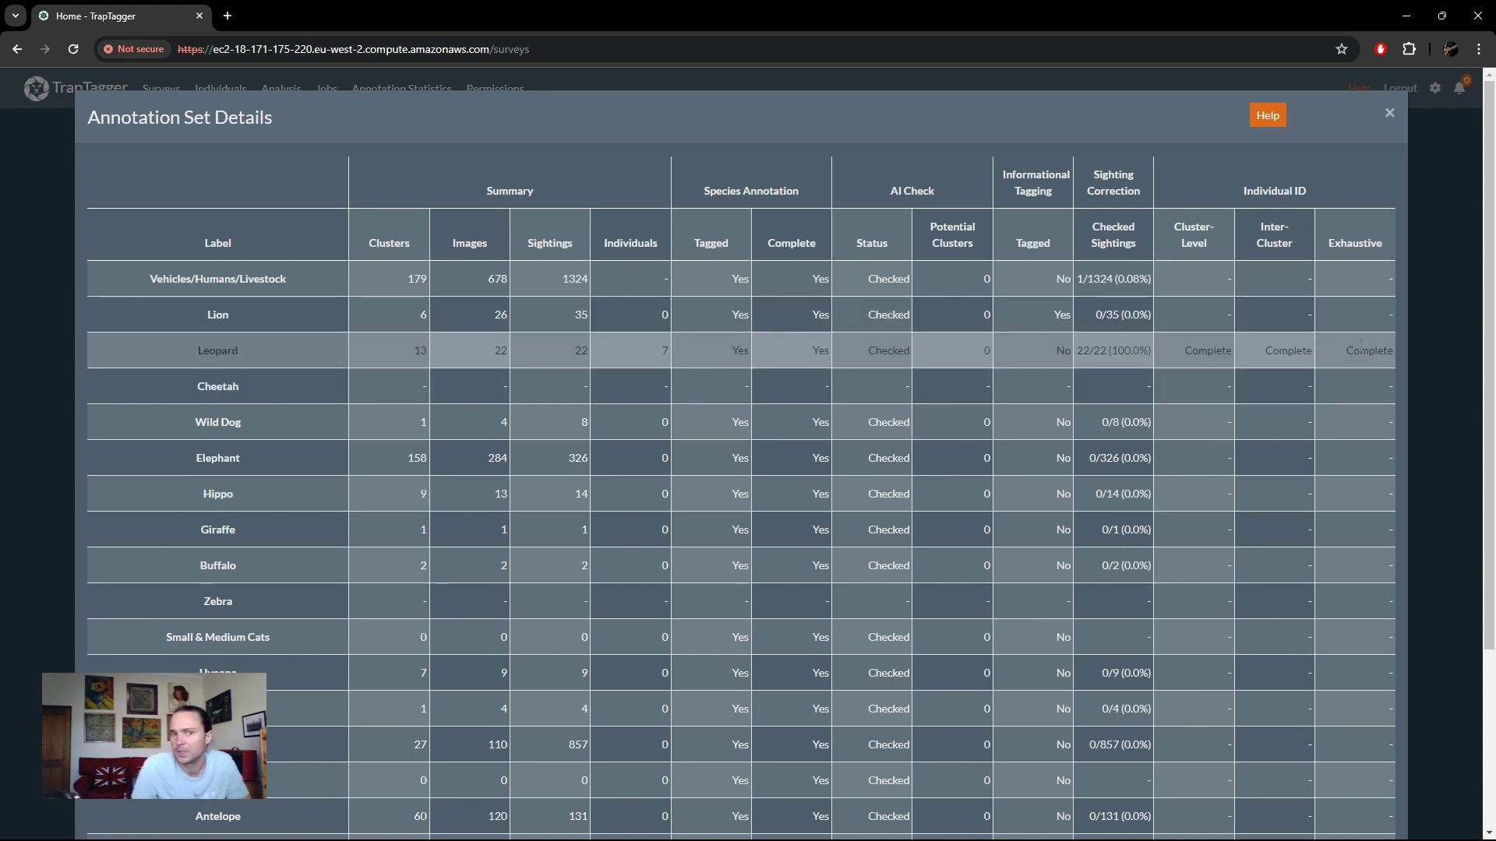
pyautogui.click(1428, 379)
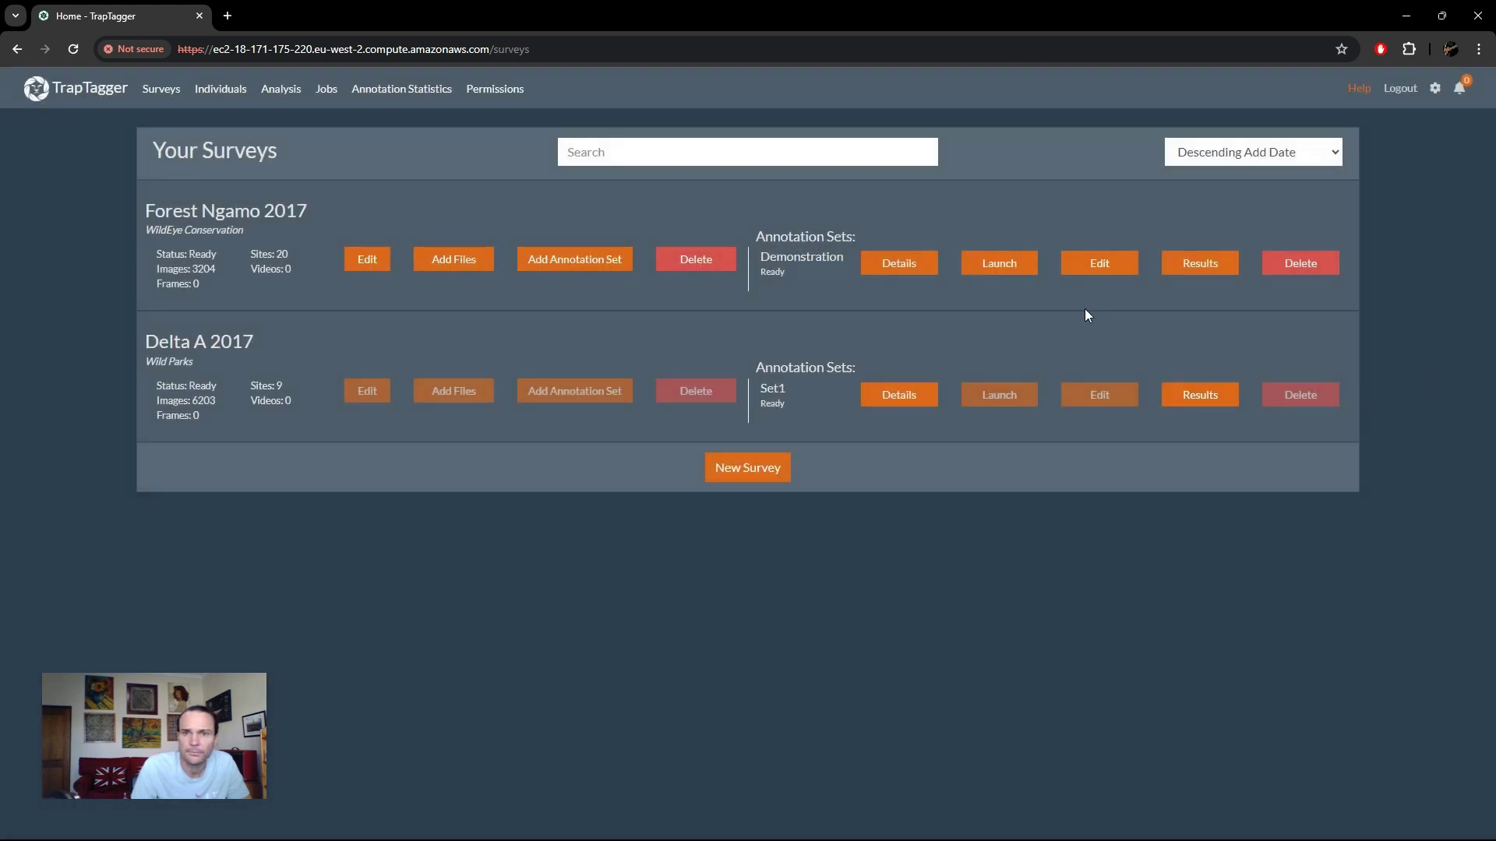
pyautogui.click(1005, 268)
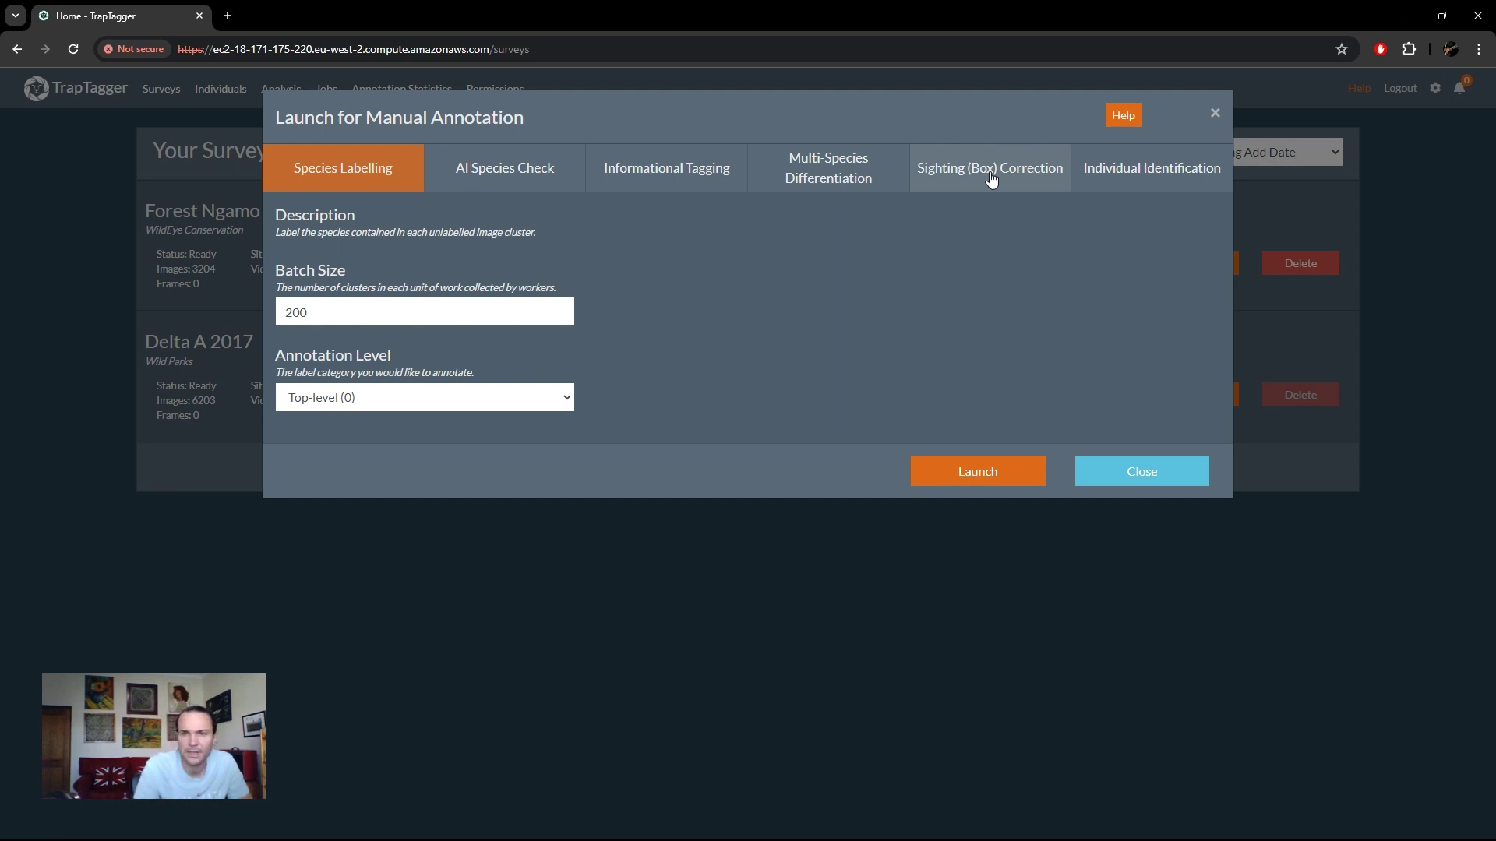
pyautogui.click(1136, 484)
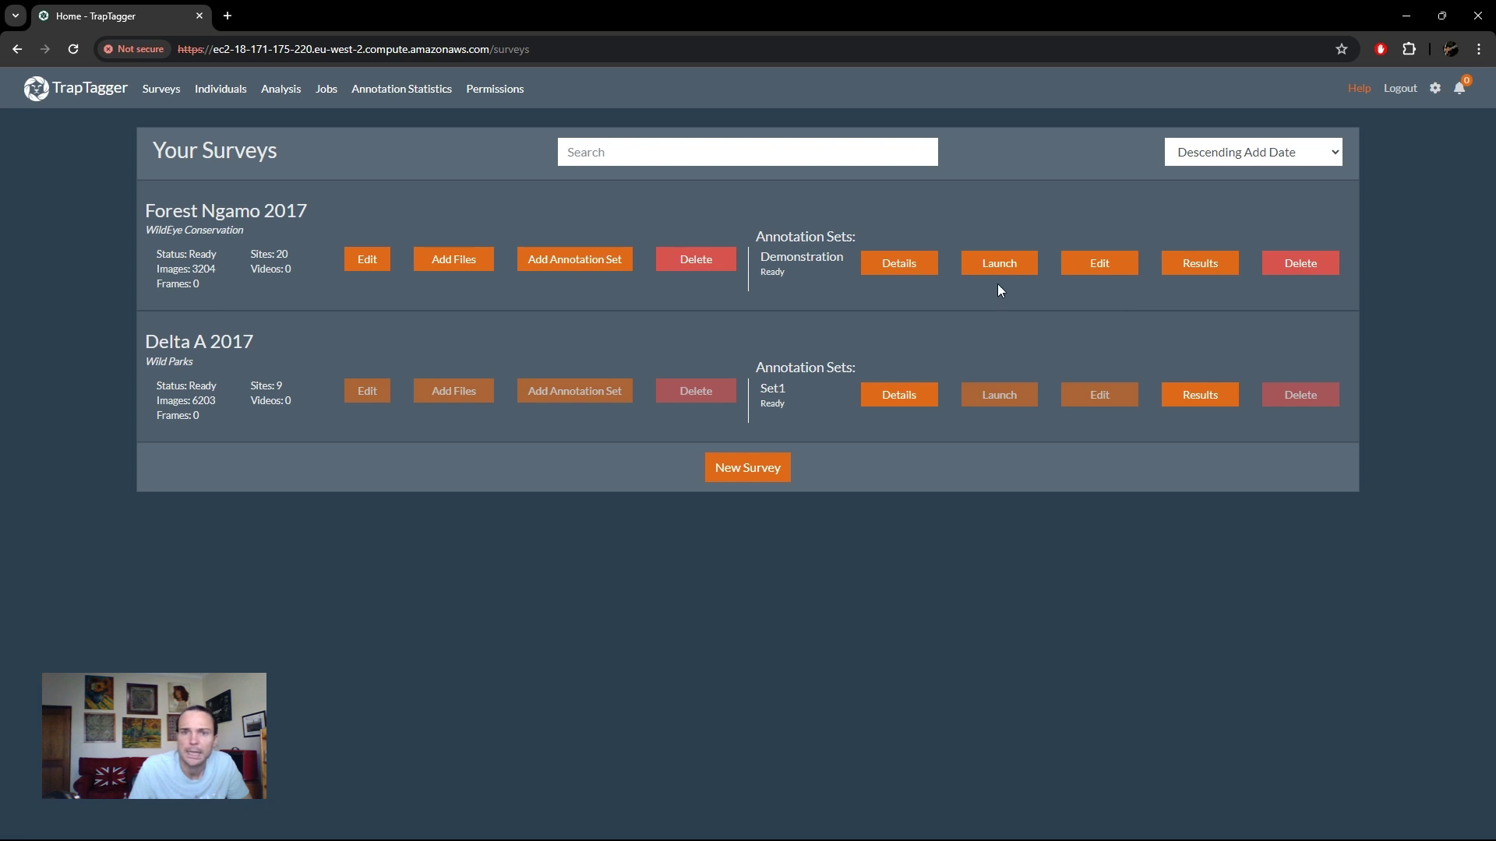
# - Open the Demonstration annotation set's labels for editing and review the full list of top-level labels and hotkeys
pyautogui.click(1099, 263)
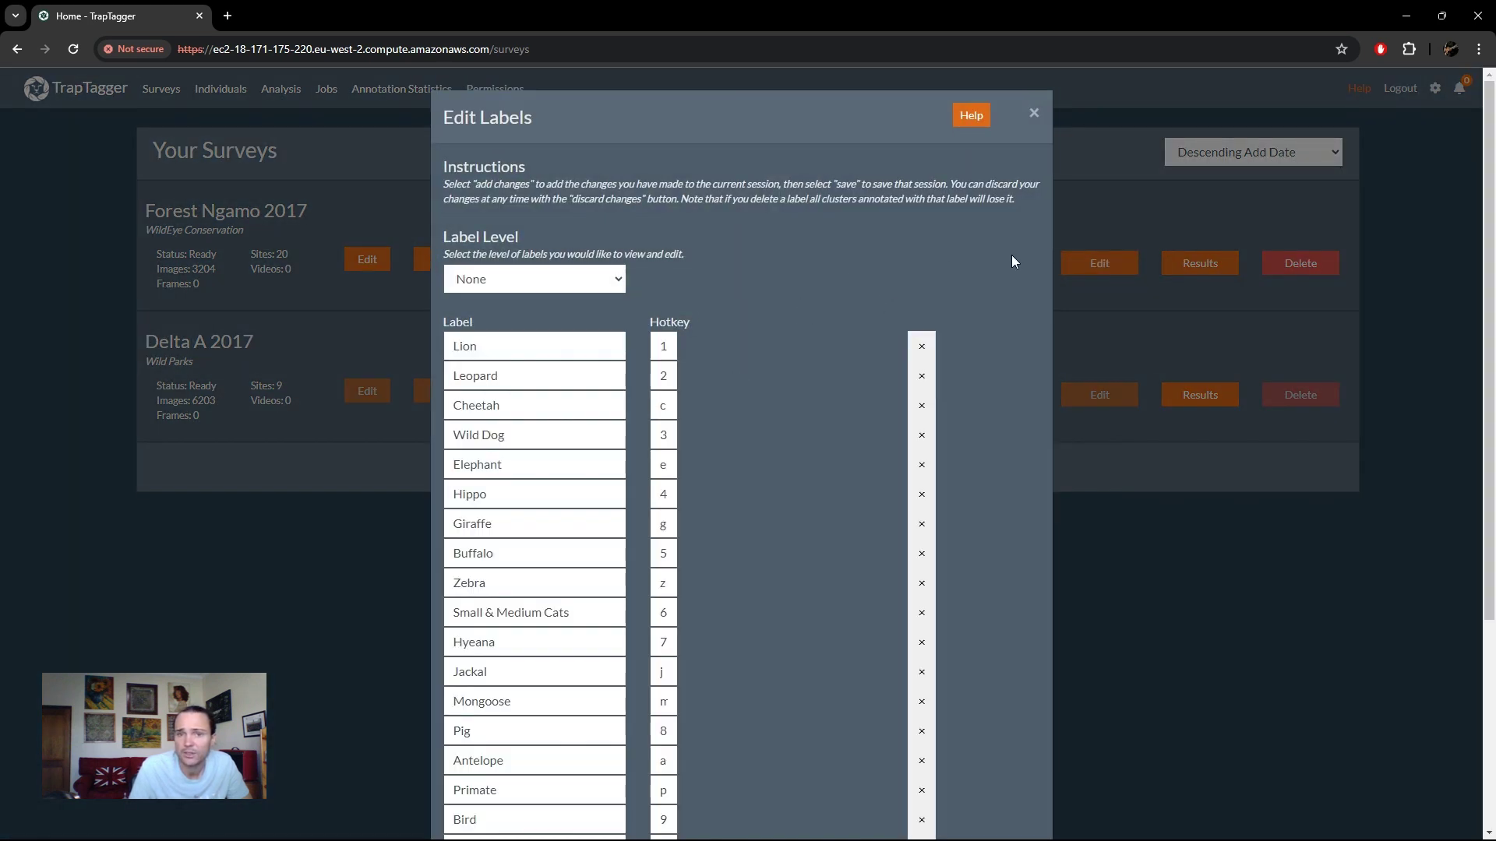
pyautogui.scroll(-4, 782, 464)
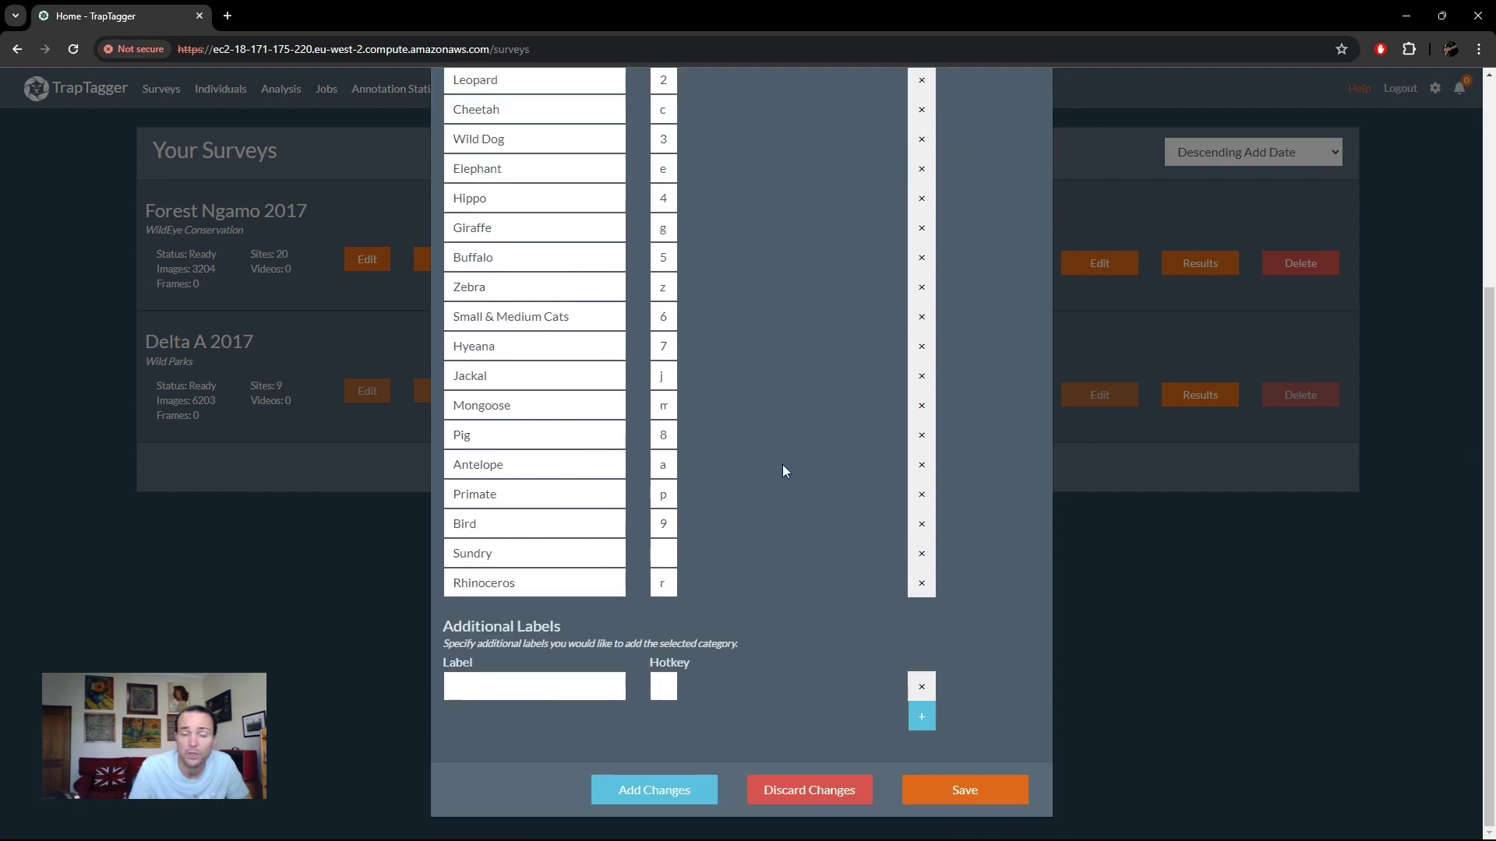
pyautogui.scroll(4, 782, 465)
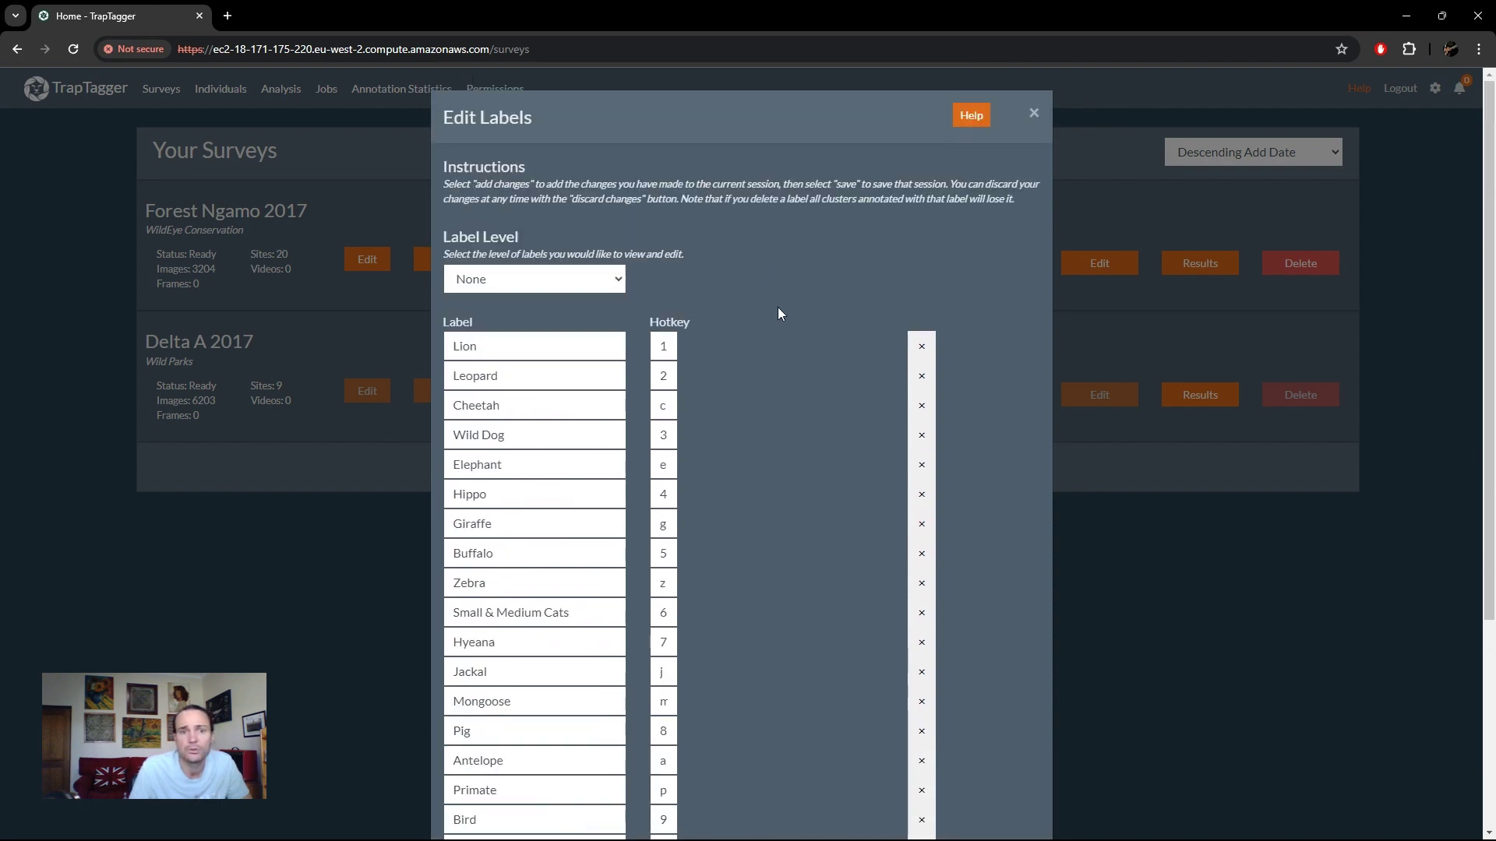
pyautogui.scroll(-4, 569, 357)
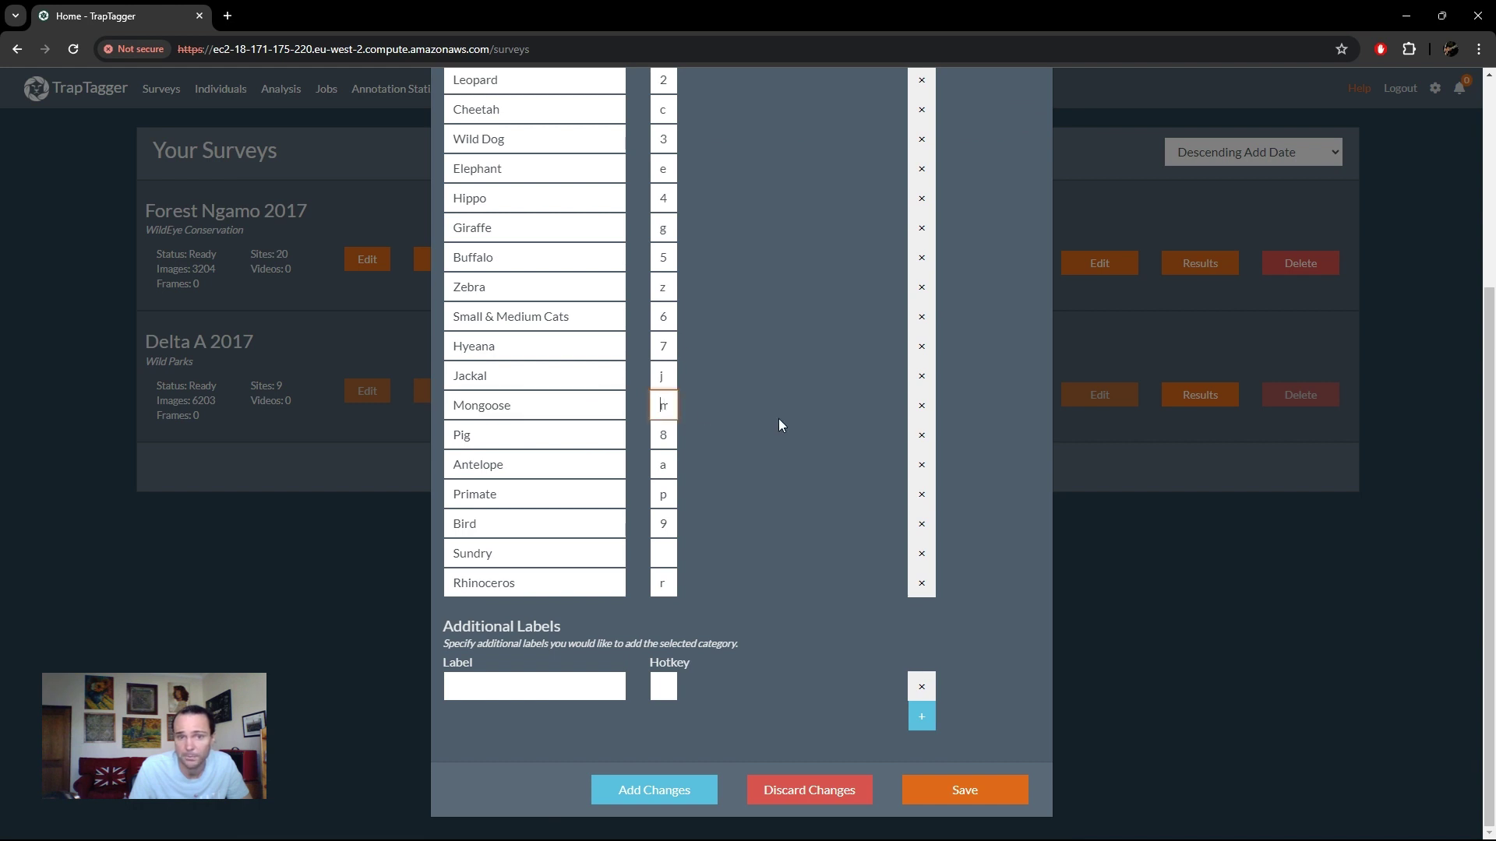
pyautogui.scroll(4, 639, 658)
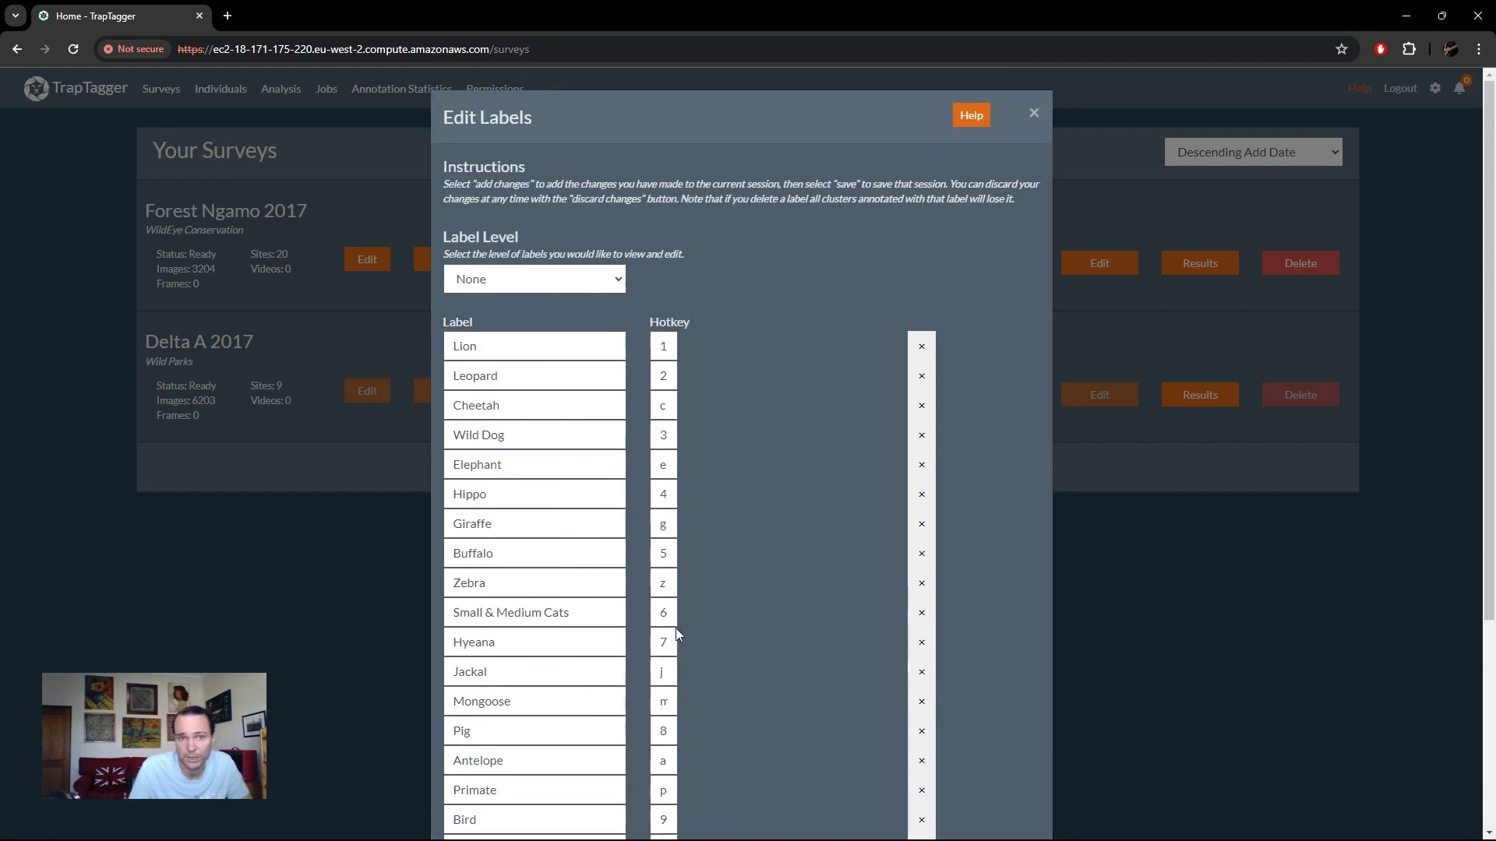
# - Set the label level to Antelope, review its labels and the additional label fields, and leave the label editor
pyautogui.click(568, 281)
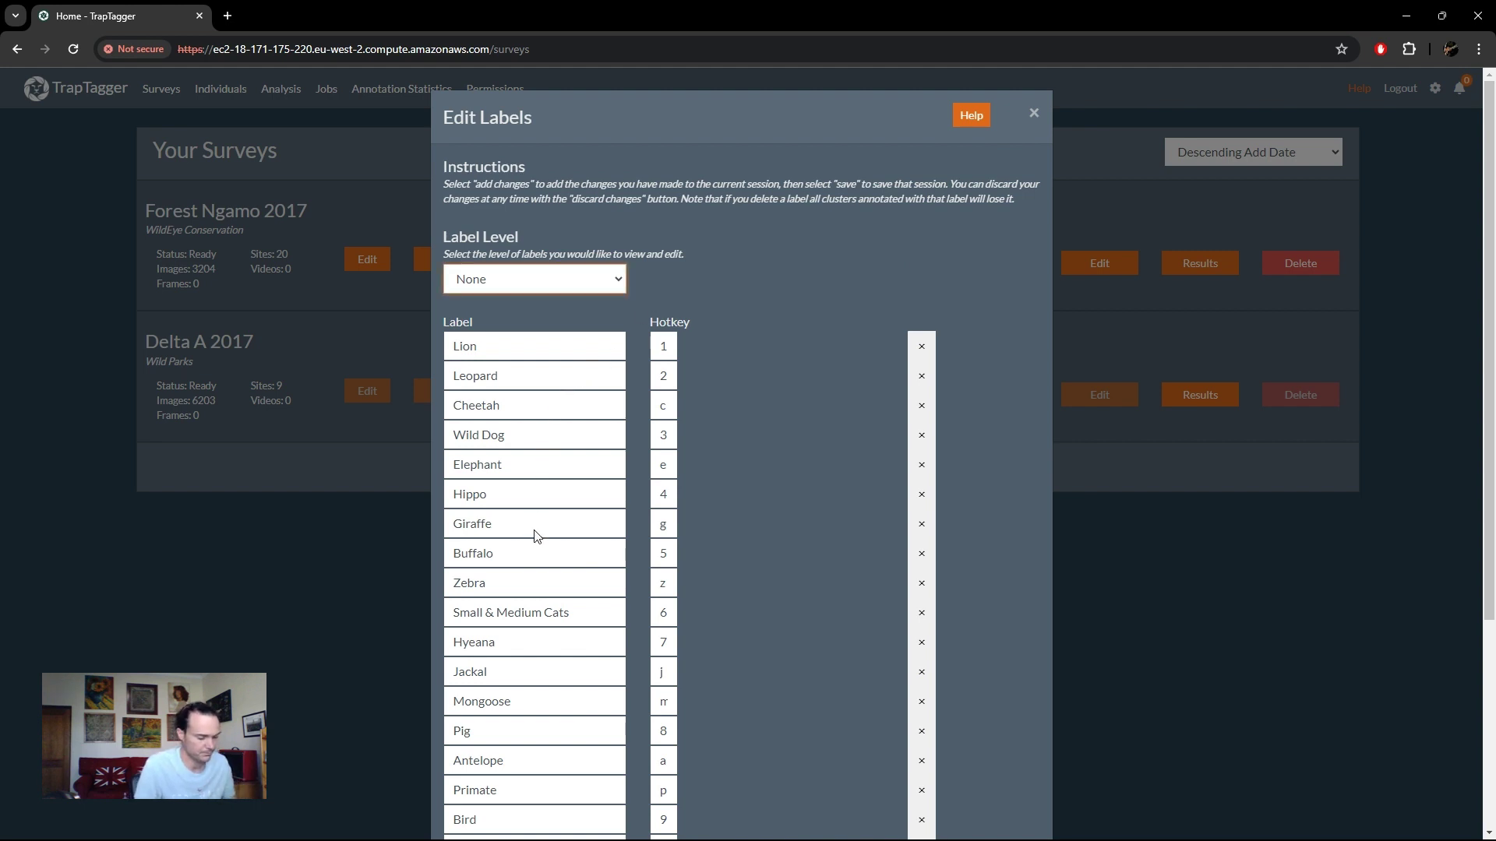
pyautogui.press('a')
pyautogui.click(796, 316)
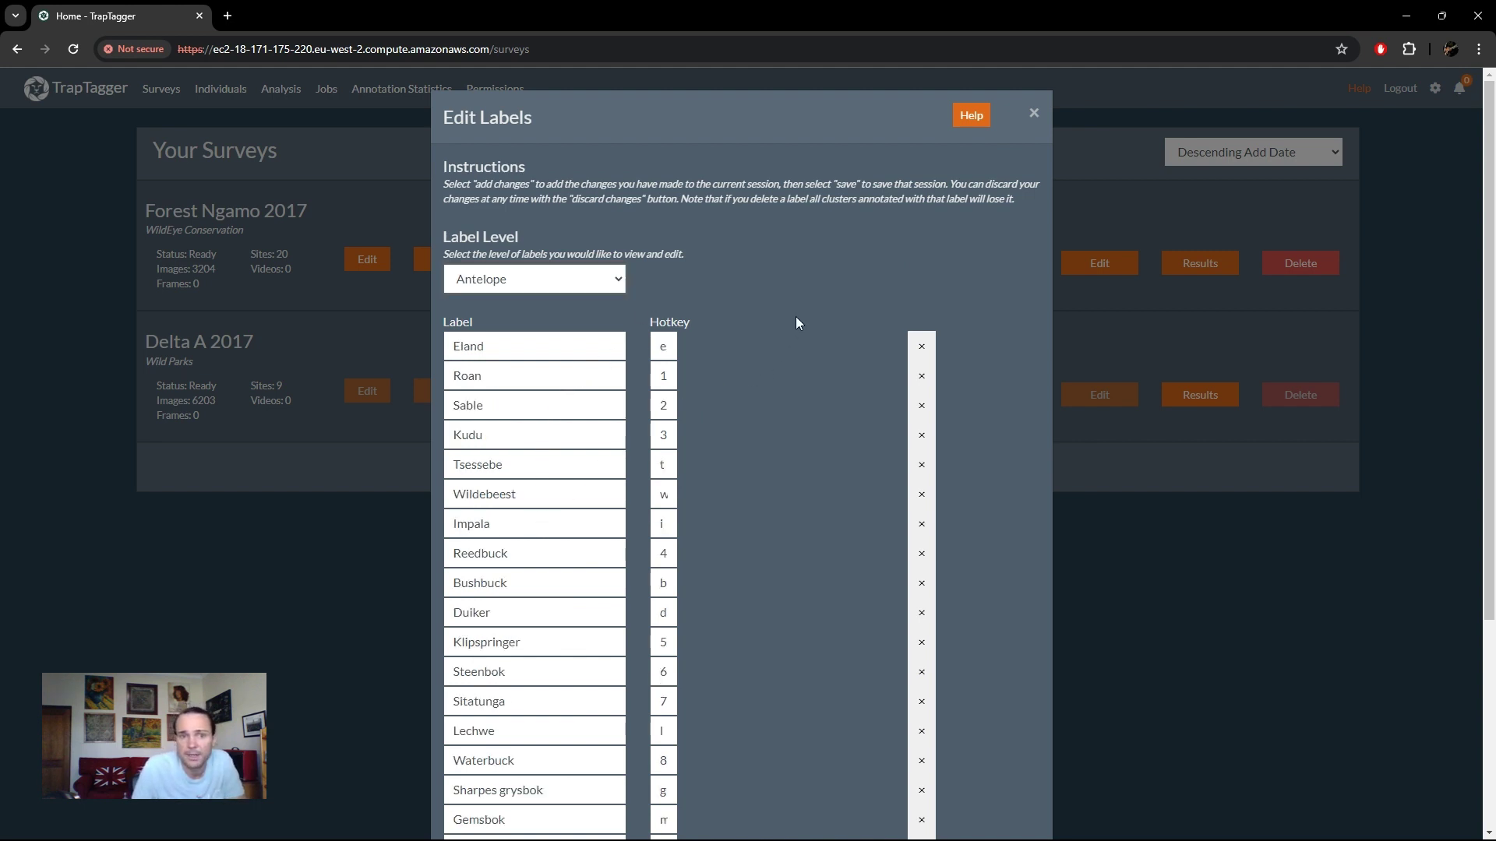
pyautogui.scroll(-4, 554, 640)
pyautogui.click(571, 688)
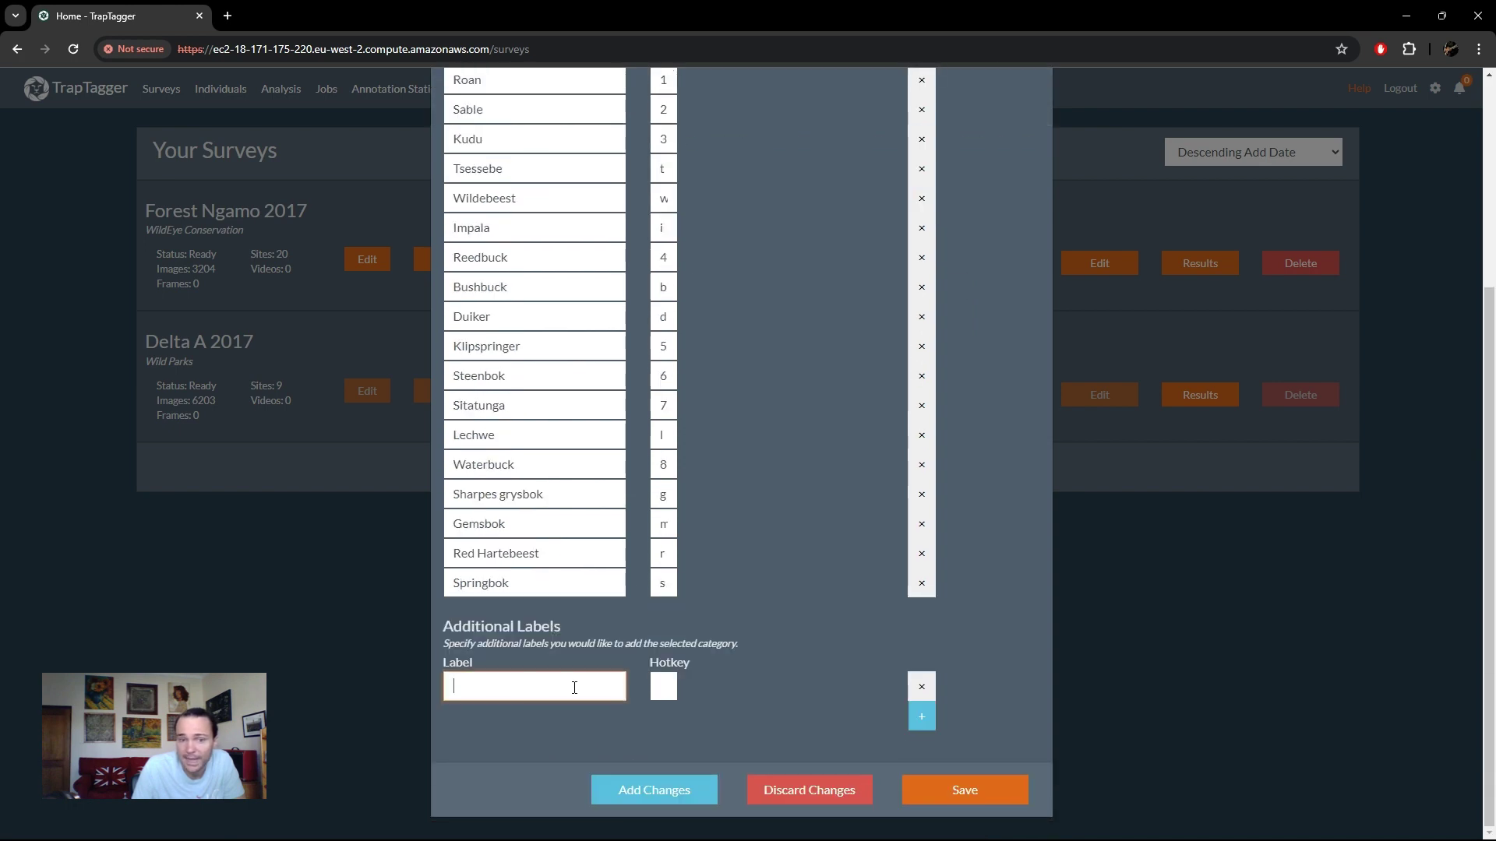
pyautogui.scroll(4, 801, 632)
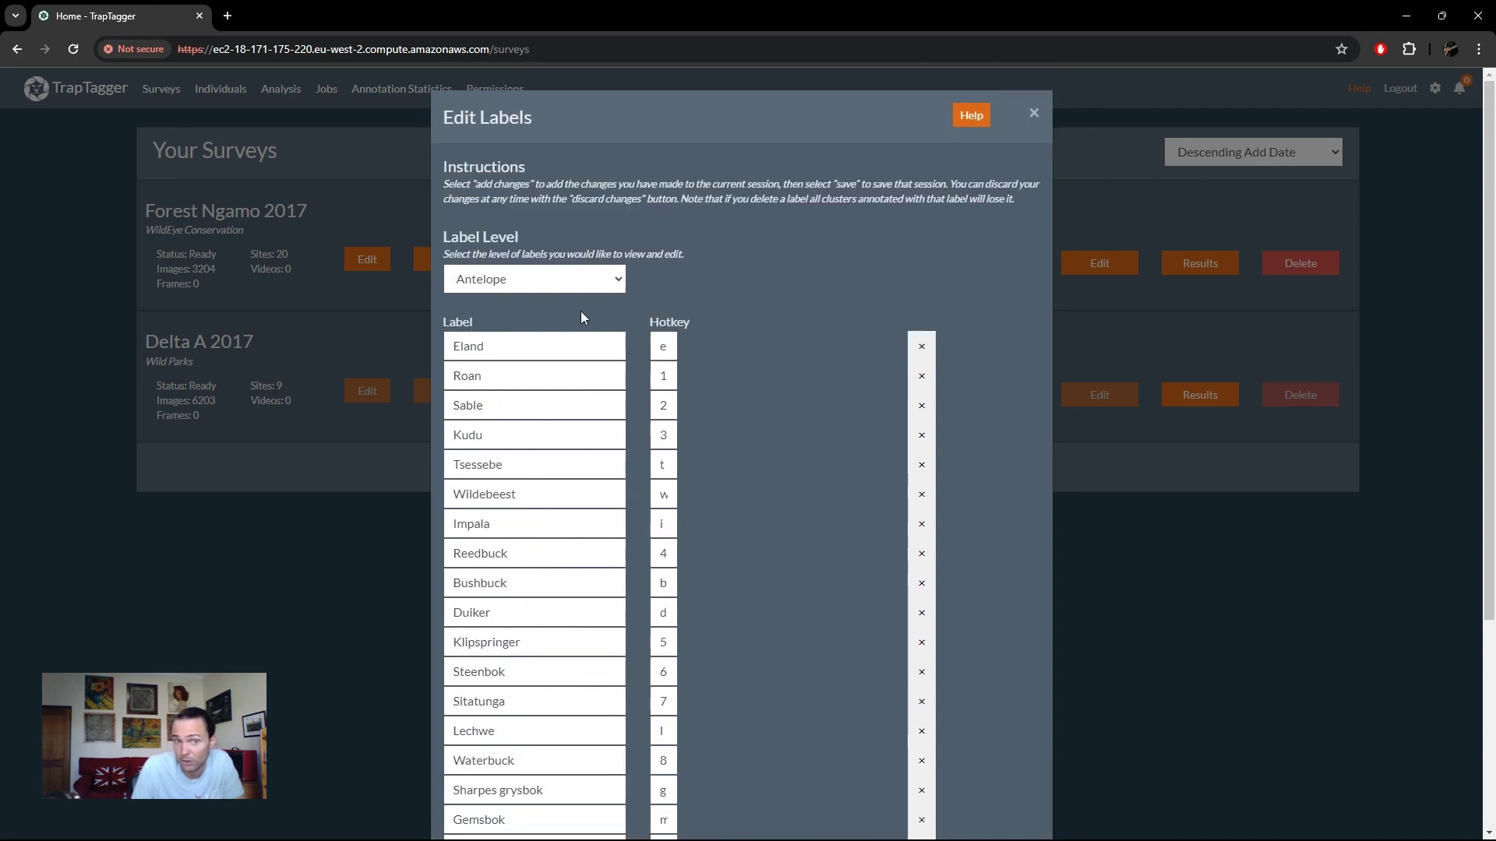
pyautogui.scroll(-4, 772, 316)
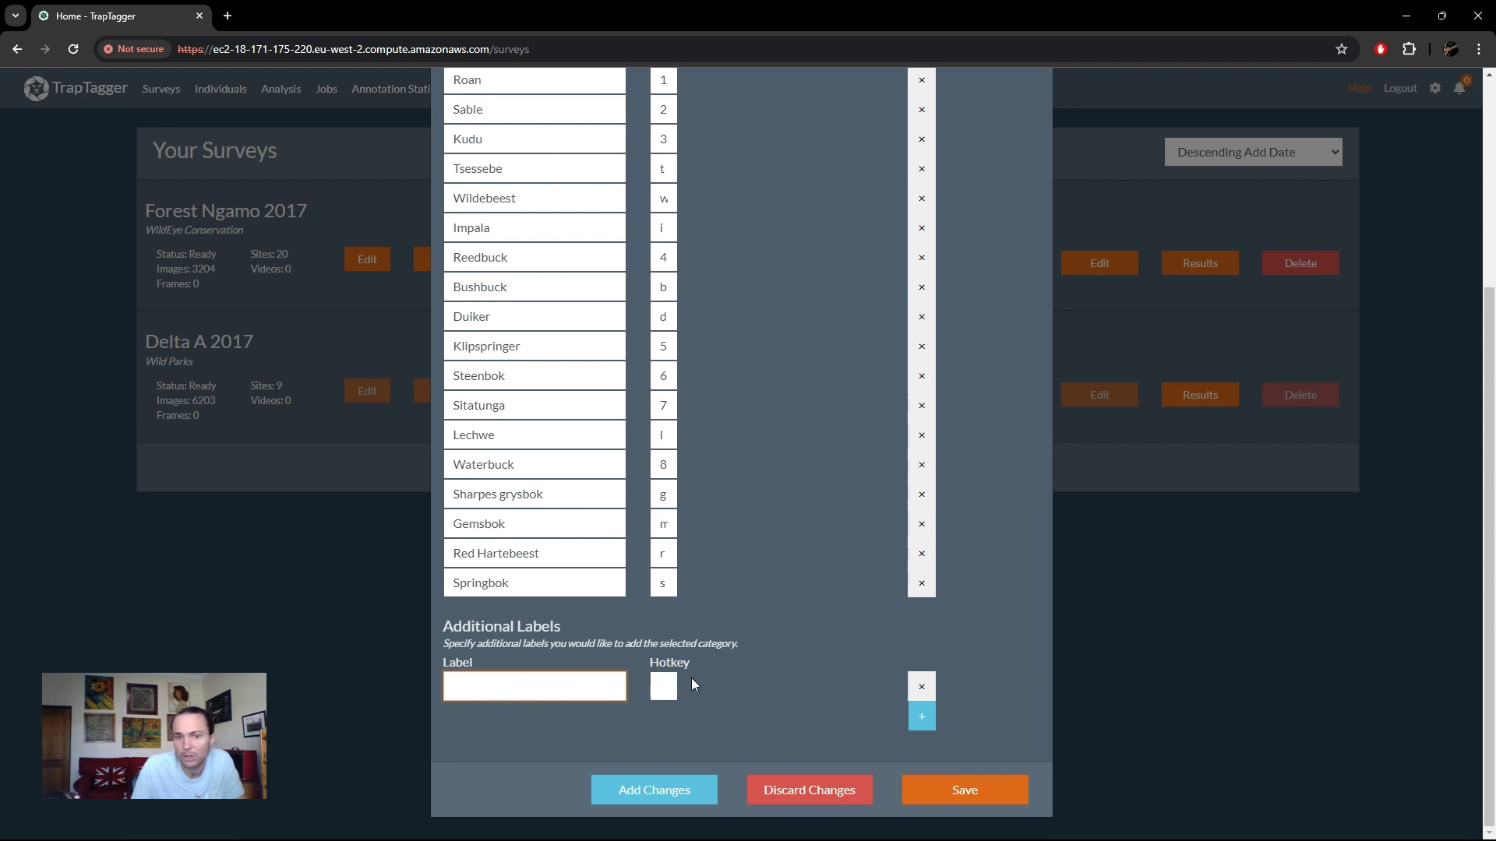
pyautogui.click(784, 701)
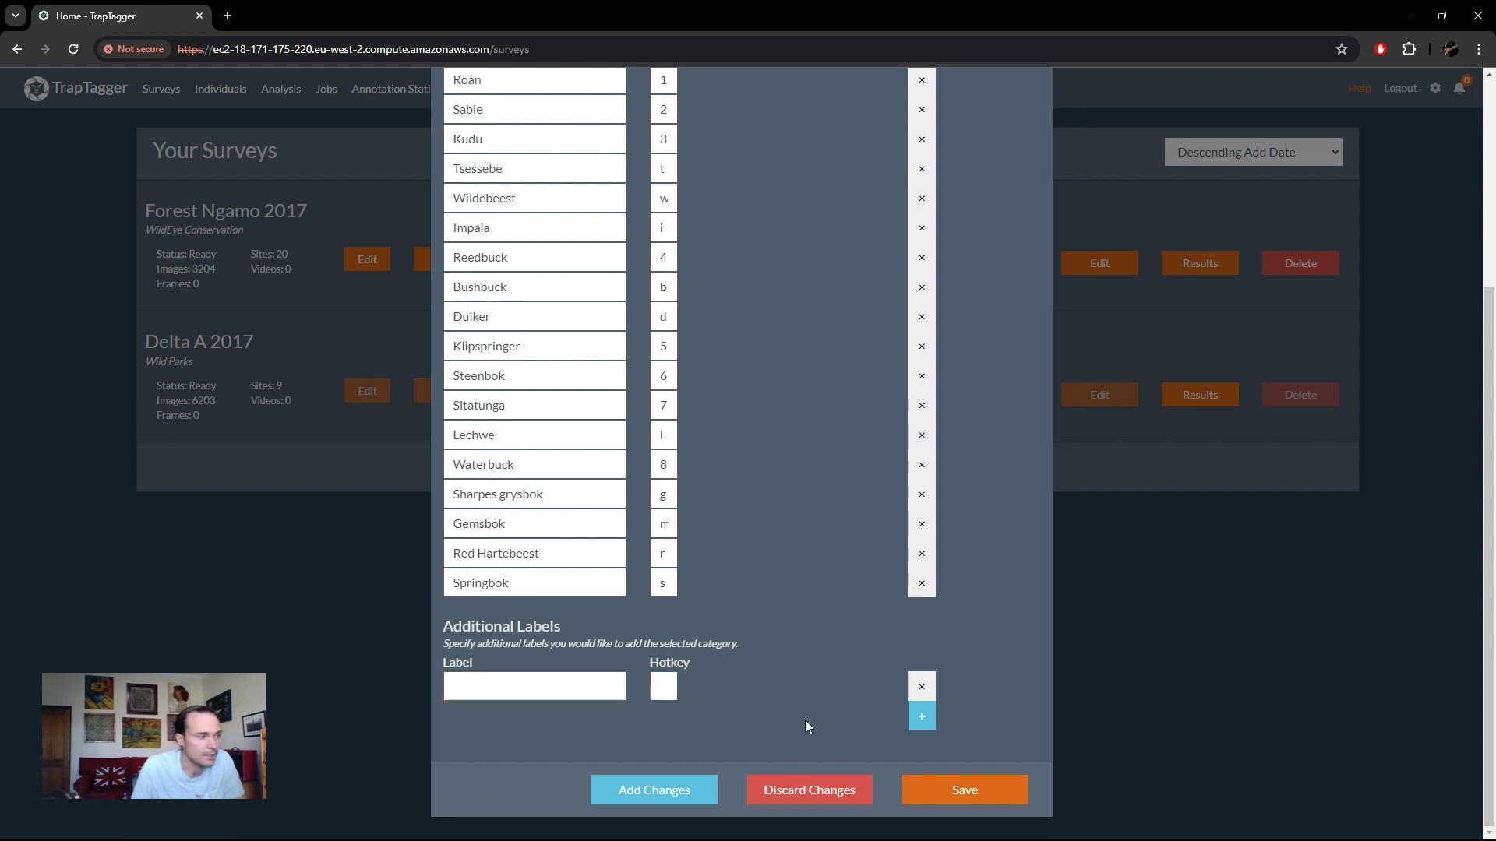
pyautogui.click(916, 800)
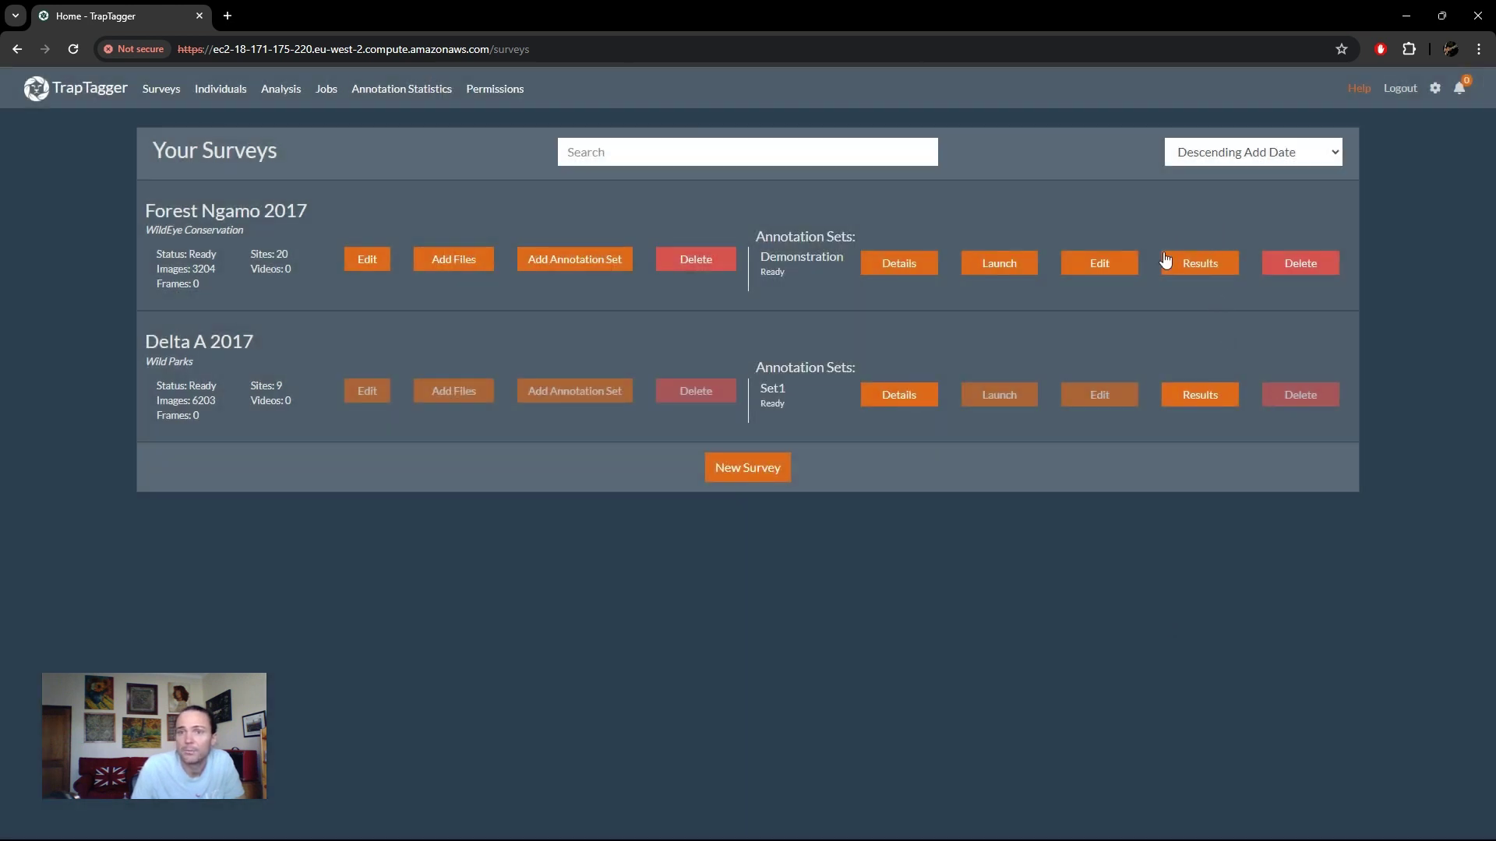
# - Review the results and export options available for the Demonstration annotation set, then return to the survey list
pyautogui.click(1217, 257)
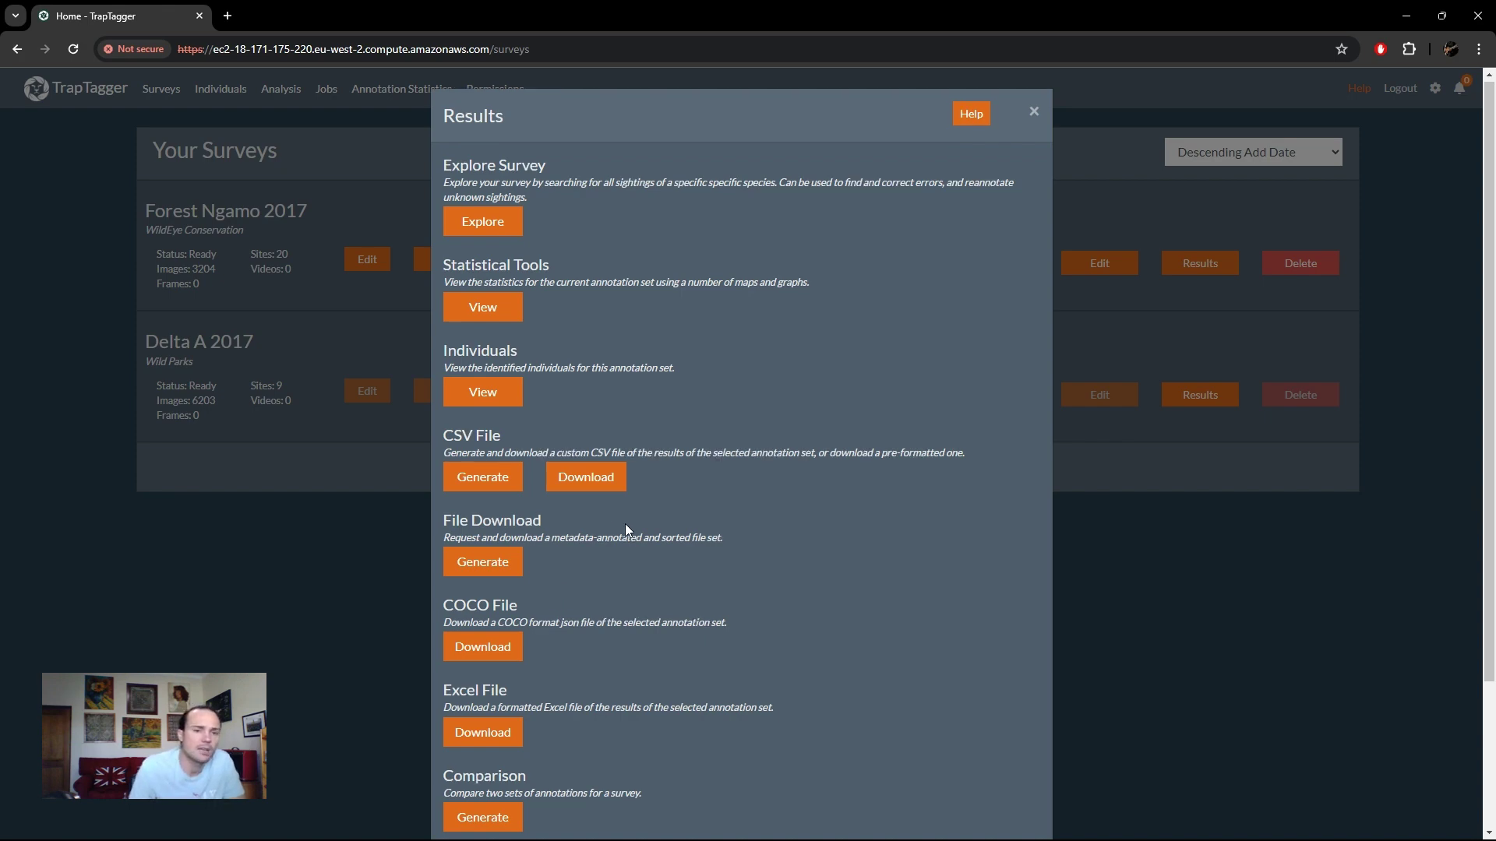
pyautogui.scroll(-3, 716, 436)
pyautogui.scroll(3, 784, 441)
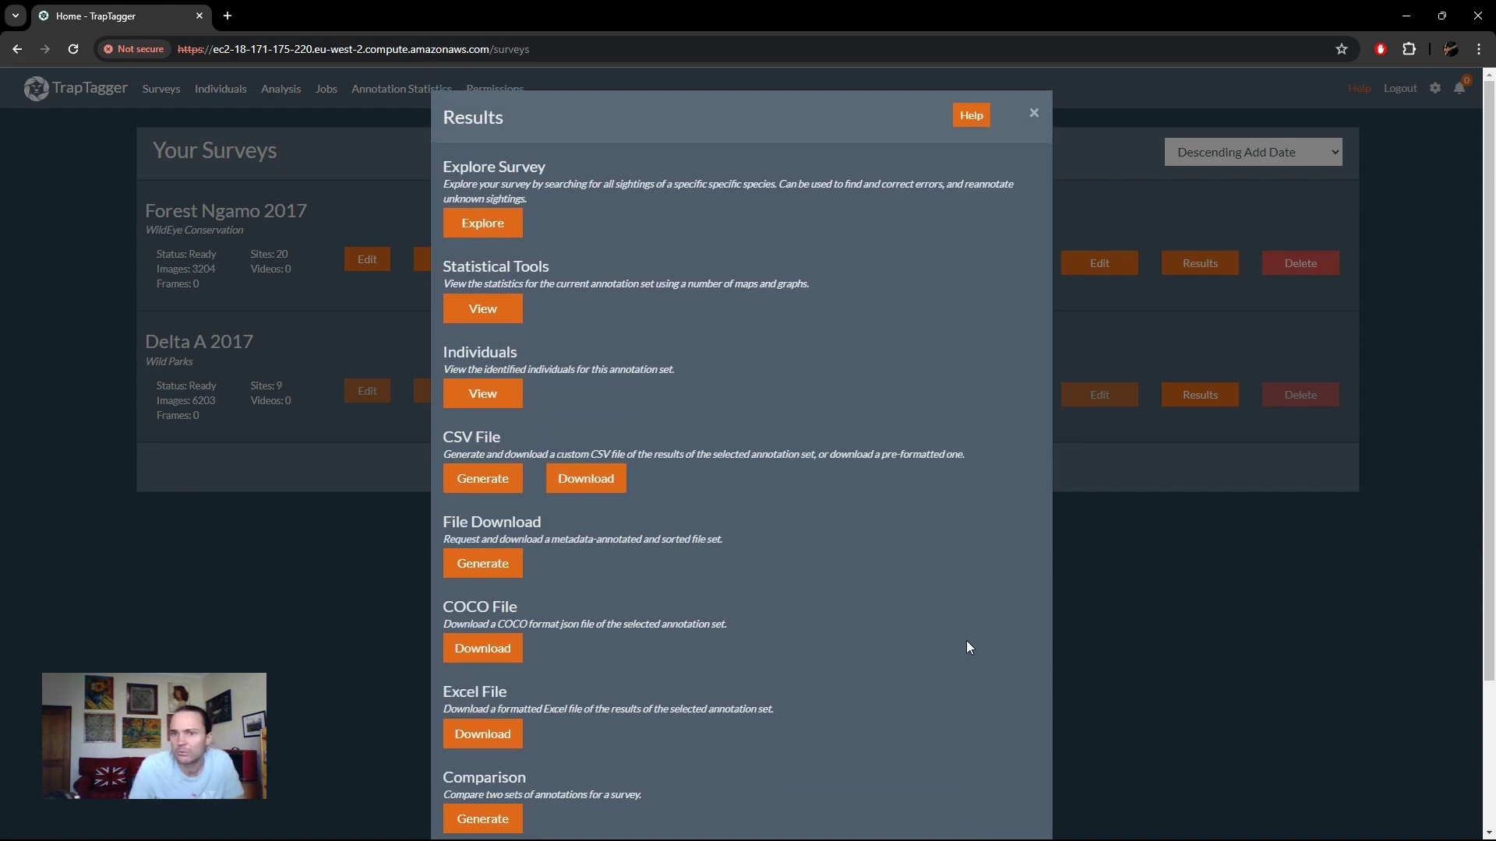
pyautogui.click(1266, 538)
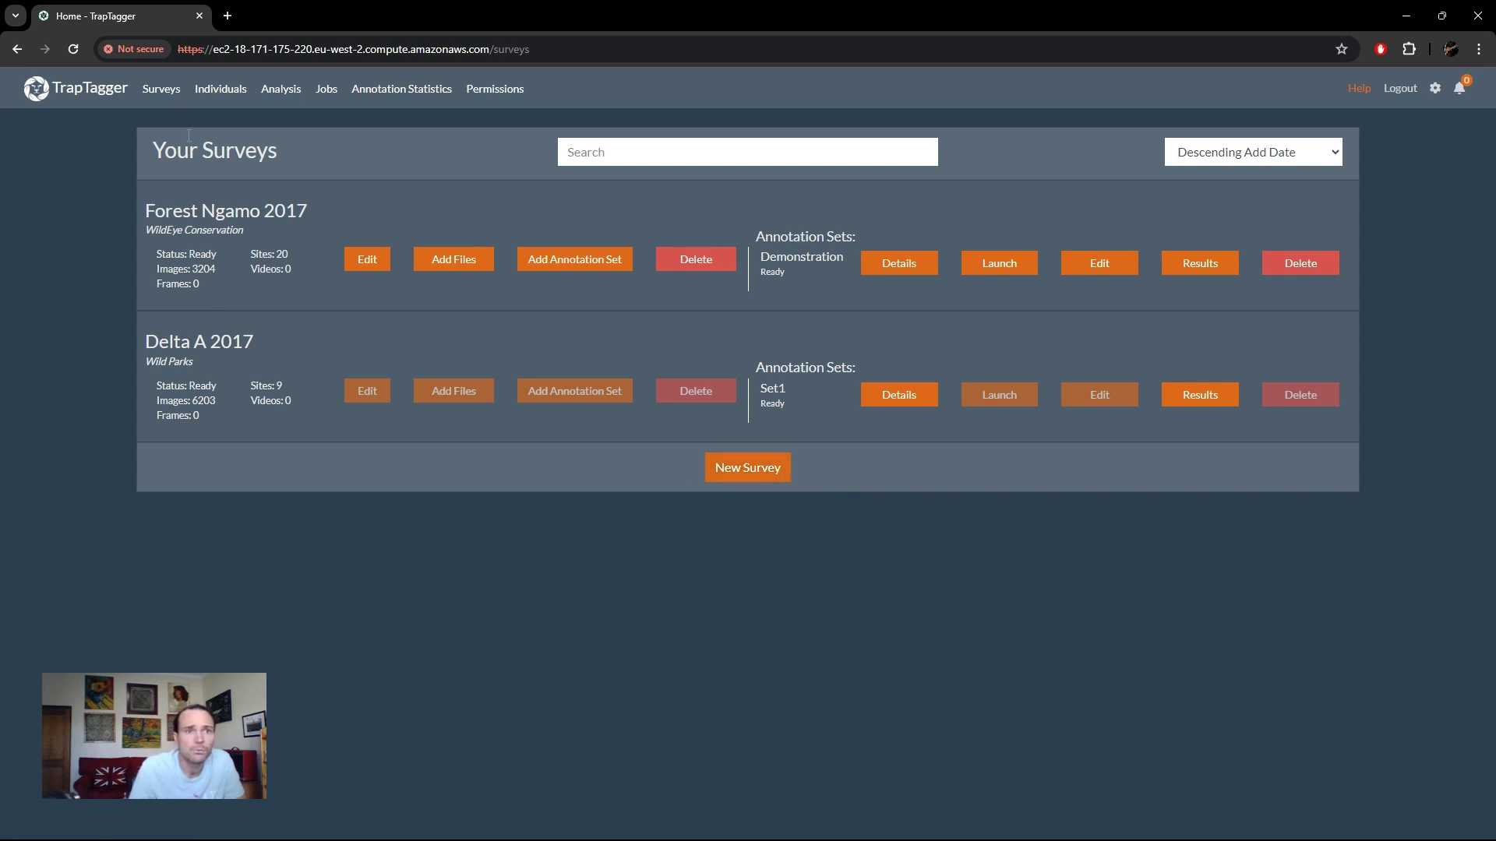
# - Open the individuals page and review its filters and the gallery of identified leopards
pyautogui.click(222, 87)
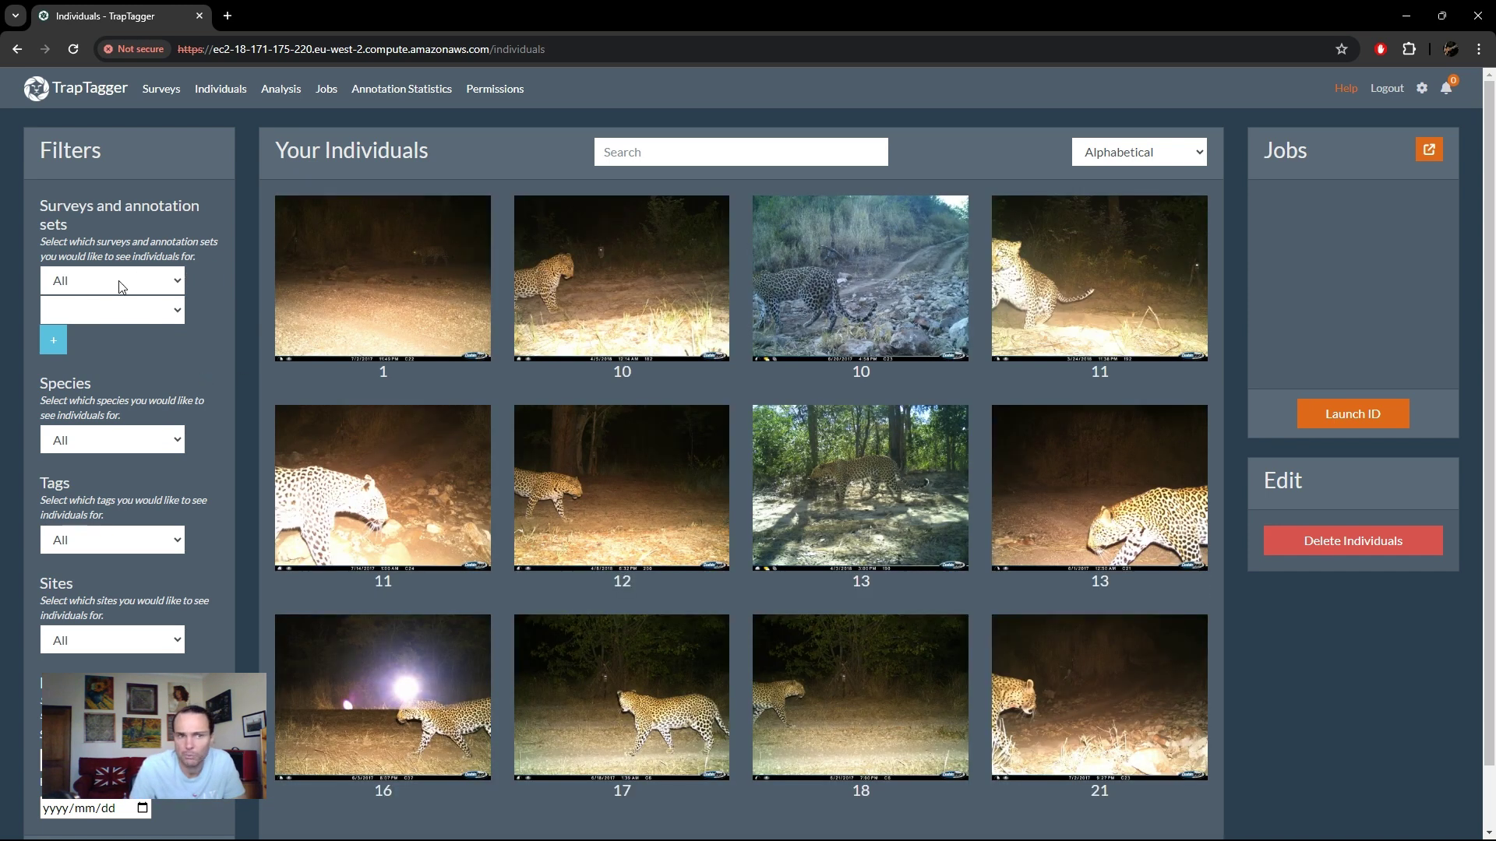
pyautogui.scroll(-1, 215, 469)
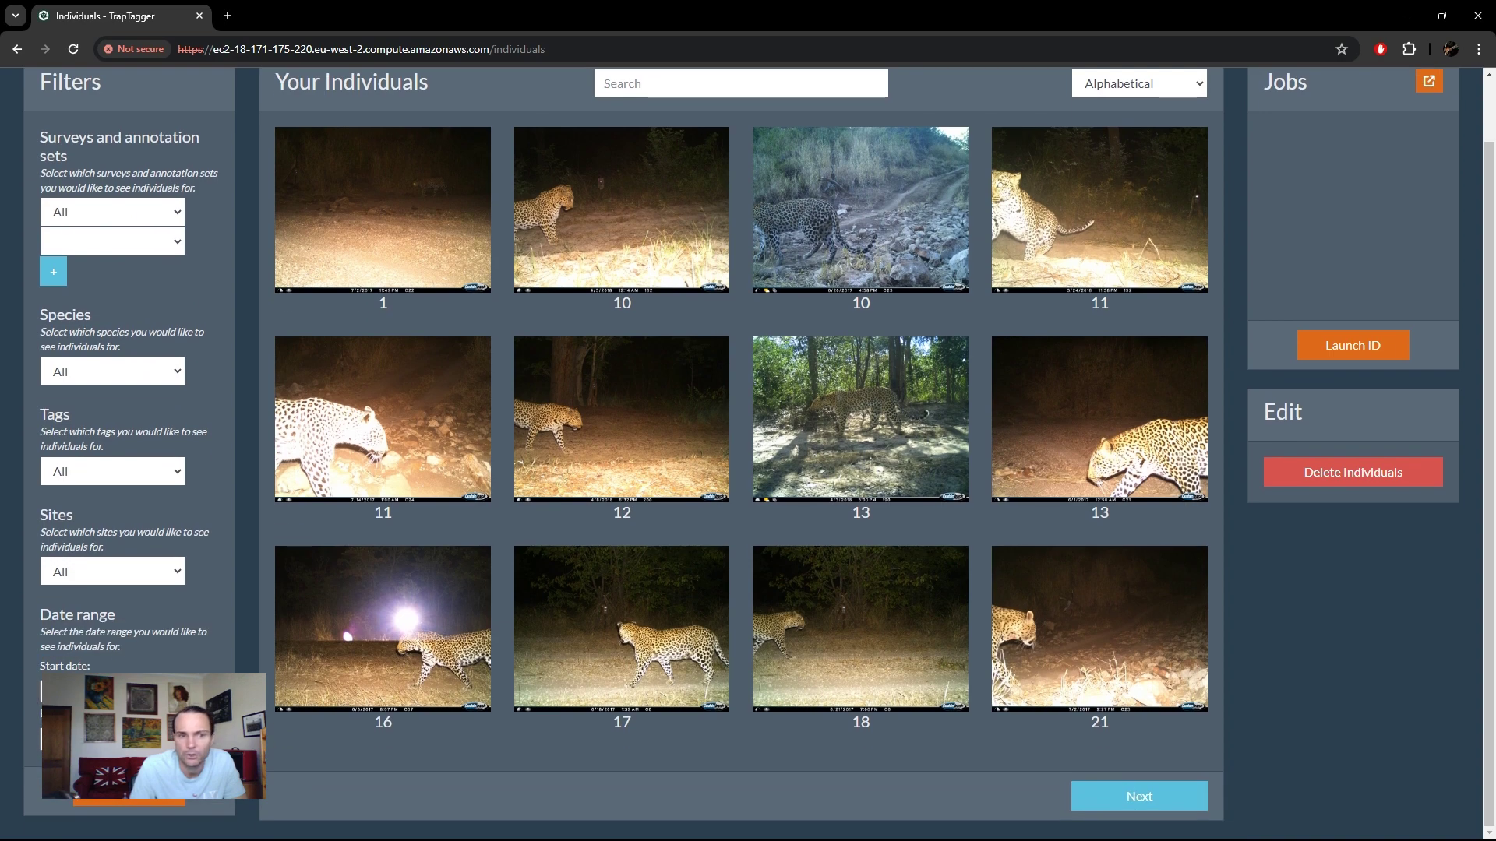
pyautogui.scroll(1, 228, 447)
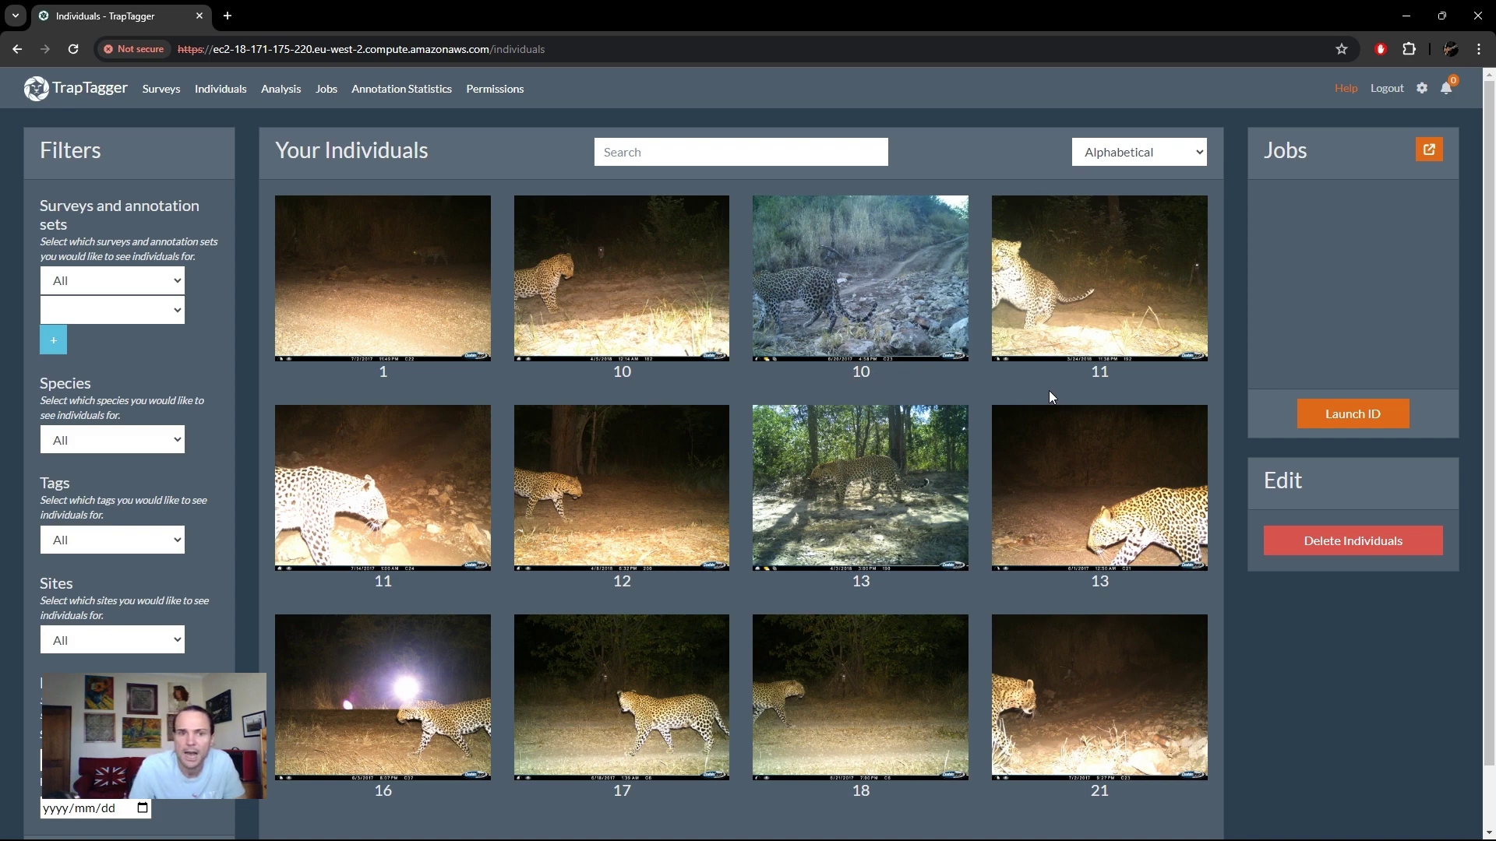
# - Open individual 12 and review its images, details, spatial analysis heat map and associations, then return to the individuals gallery
pyautogui.click(649, 469)
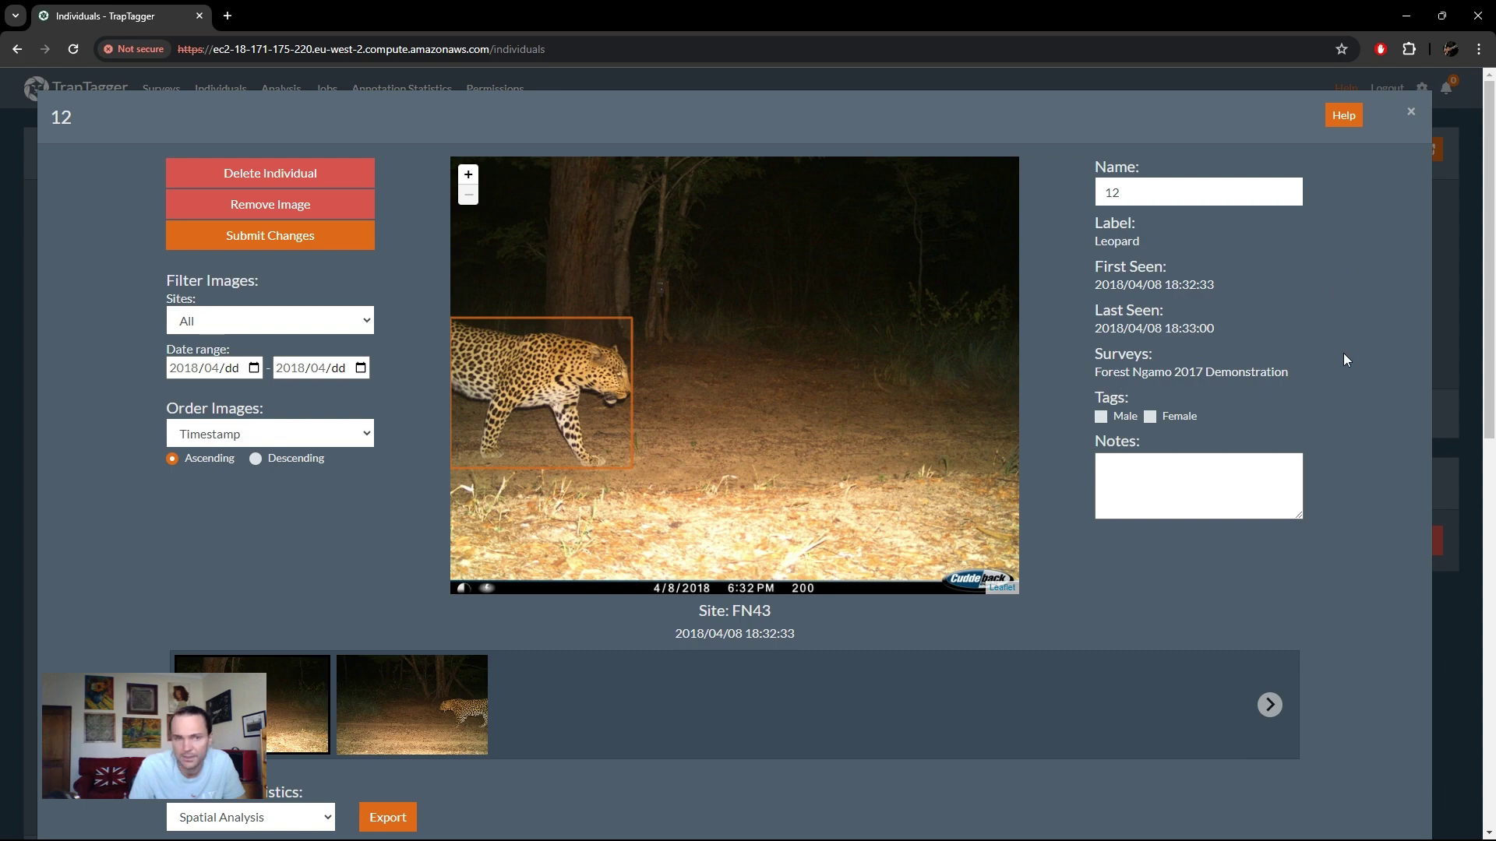
pyautogui.scroll(-2, 1345, 363)
pyautogui.scroll(4, 781, 390)
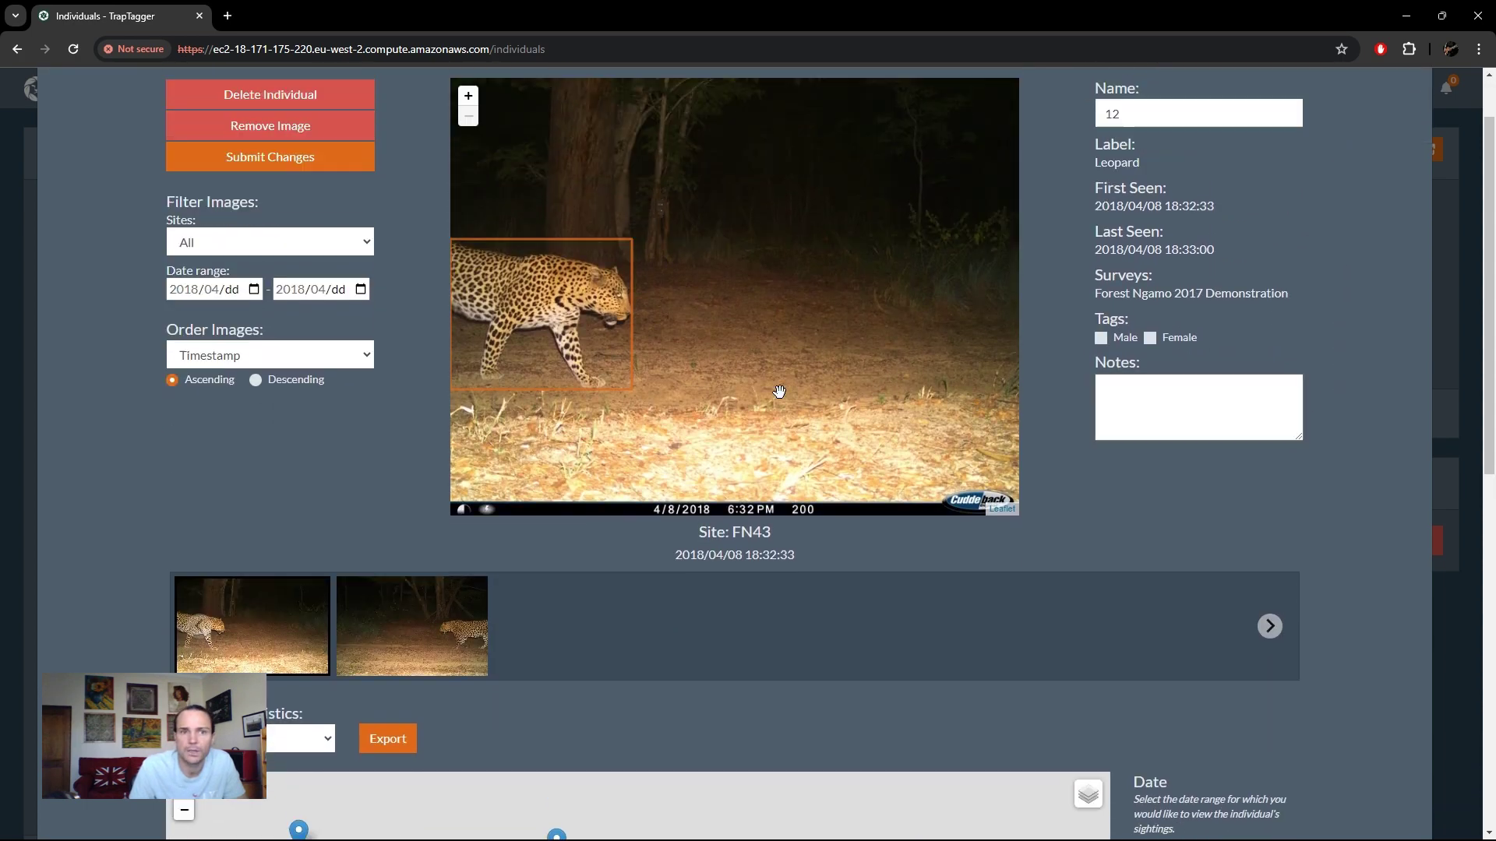
pyautogui.scroll(-3, 819, 467)
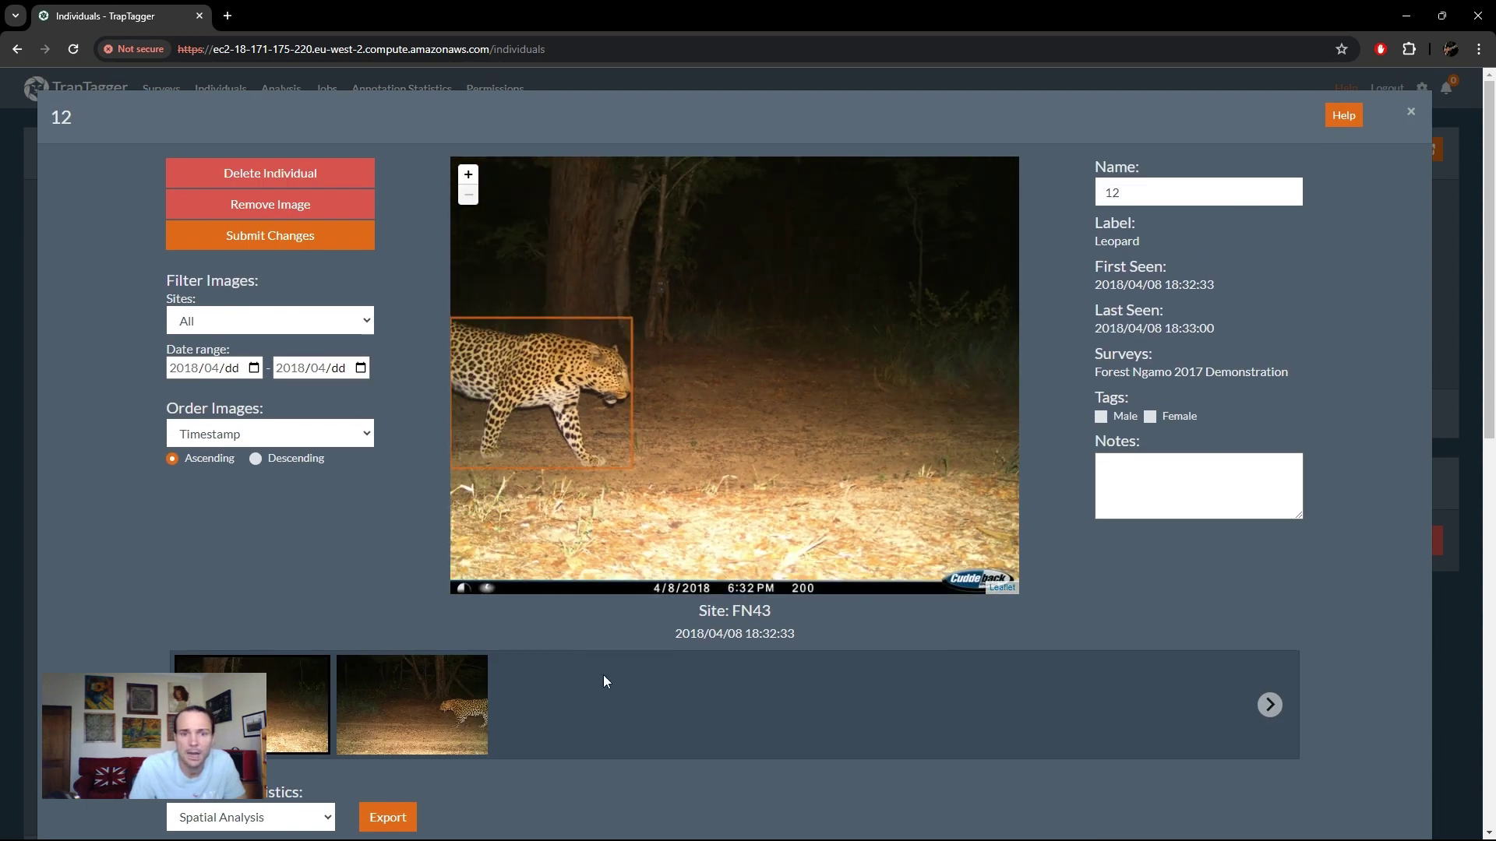
pyautogui.scroll(-9, 1316, 623)
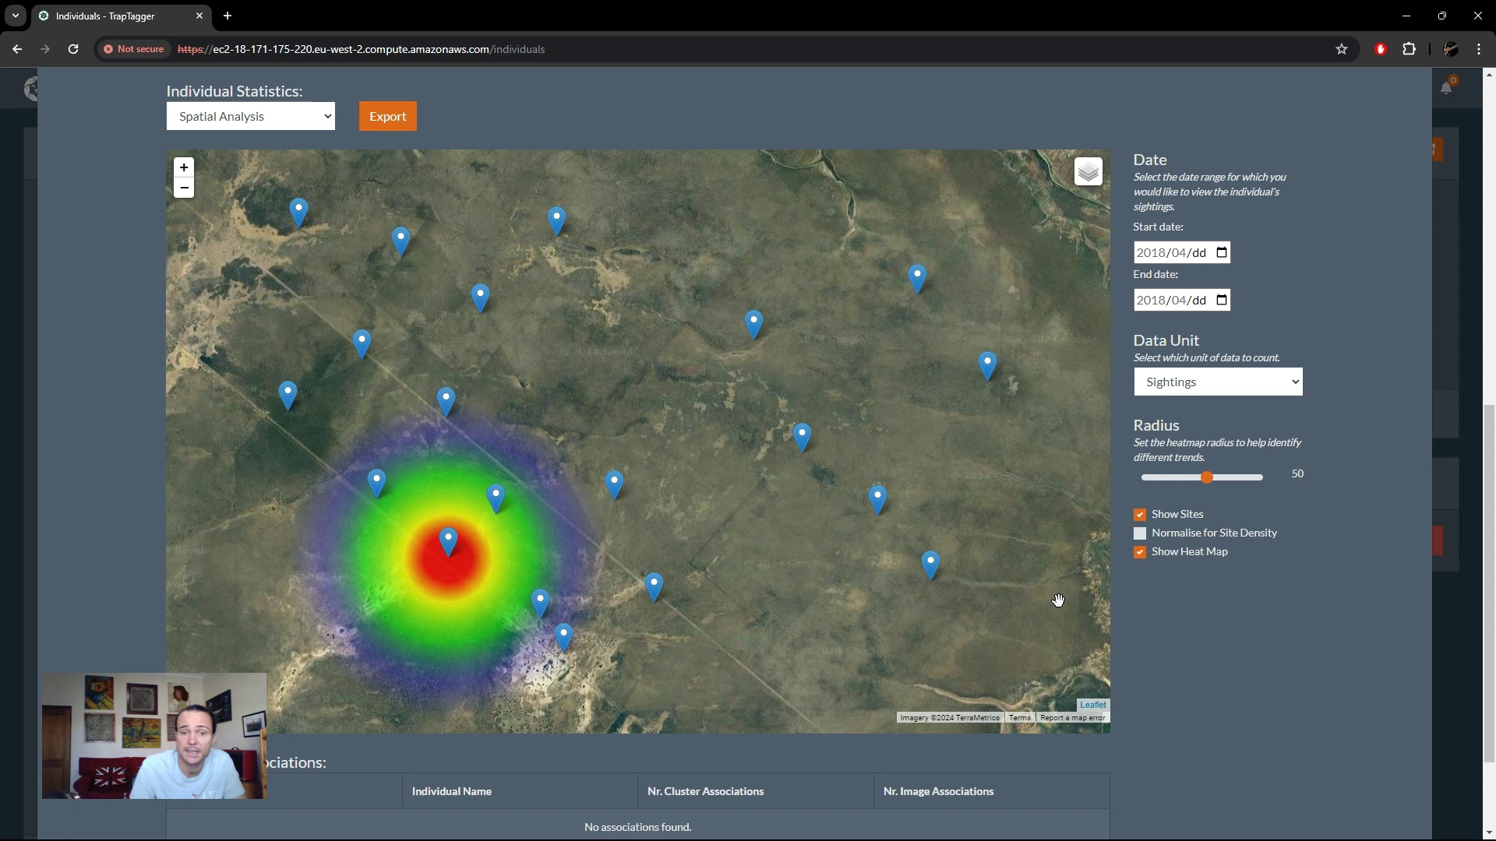
pyautogui.scroll(-2, 1244, 587)
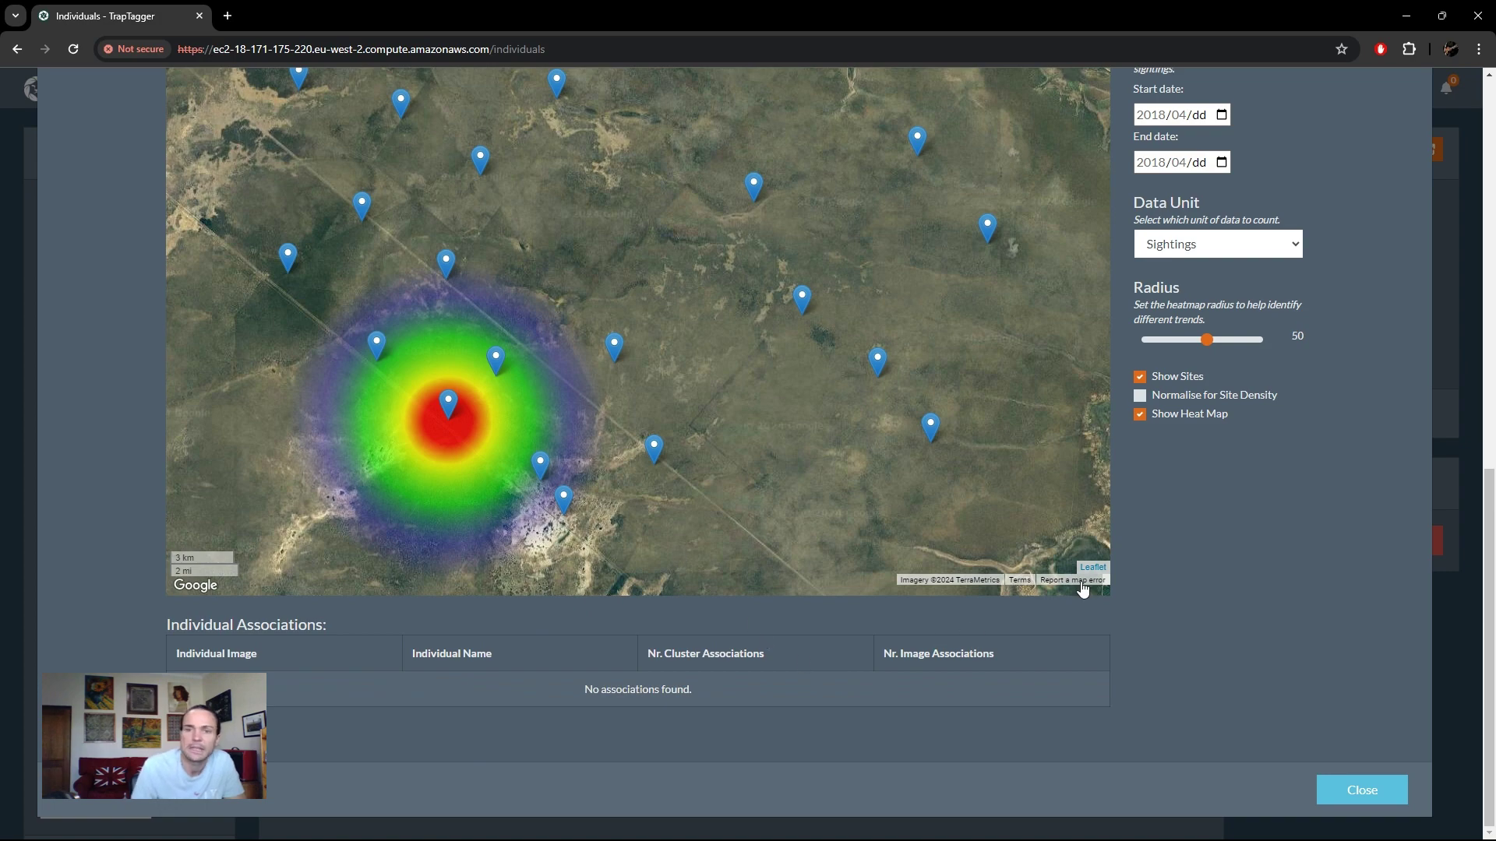
pyautogui.click(1468, 499)
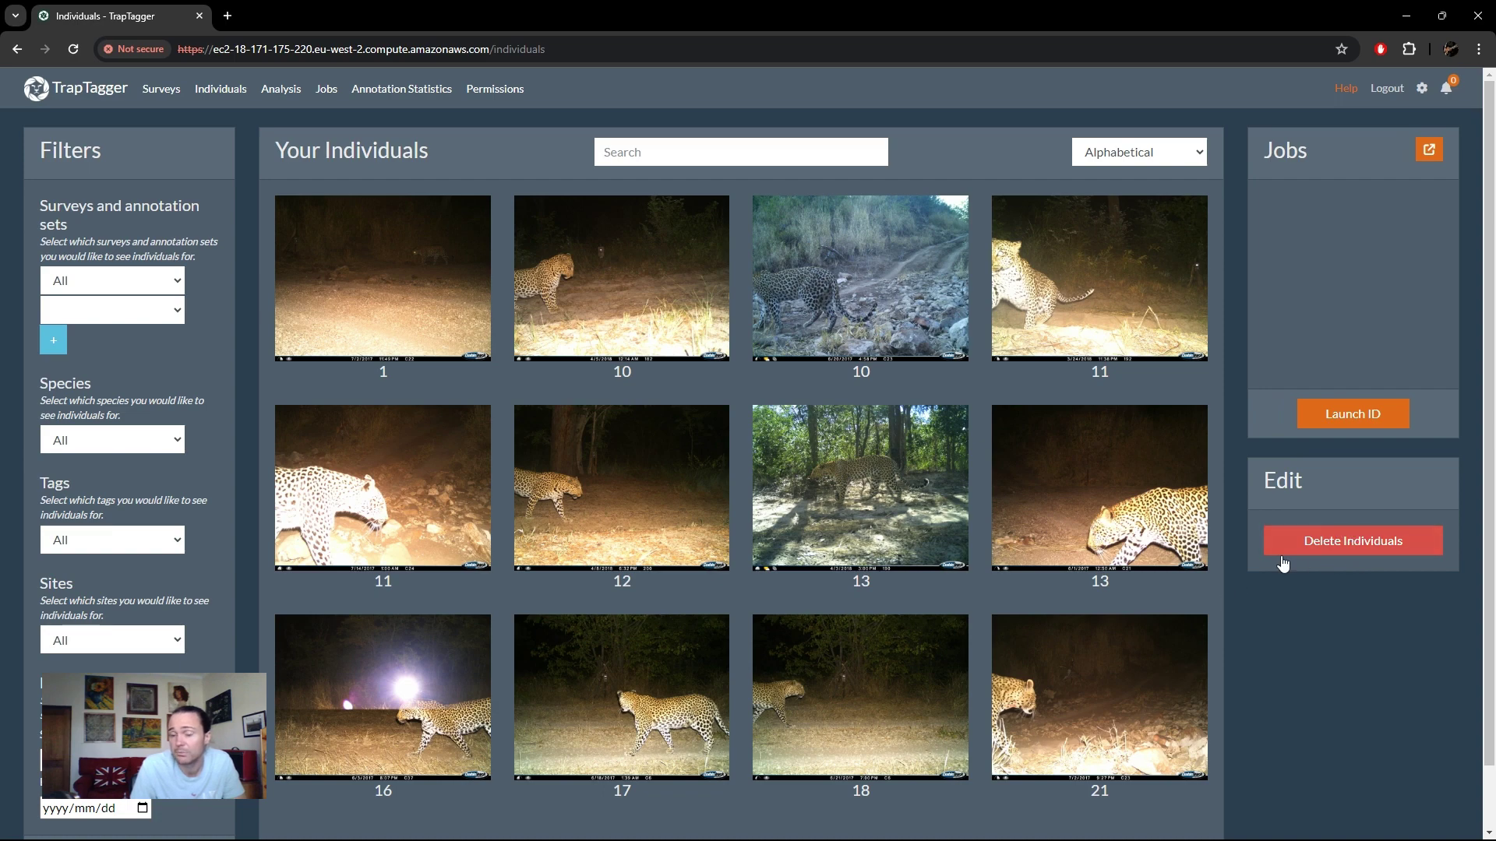
# - Review the options for deleting individuals by survey, annotation set and species, then leave them without deleting anything
pyautogui.click(1337, 556)
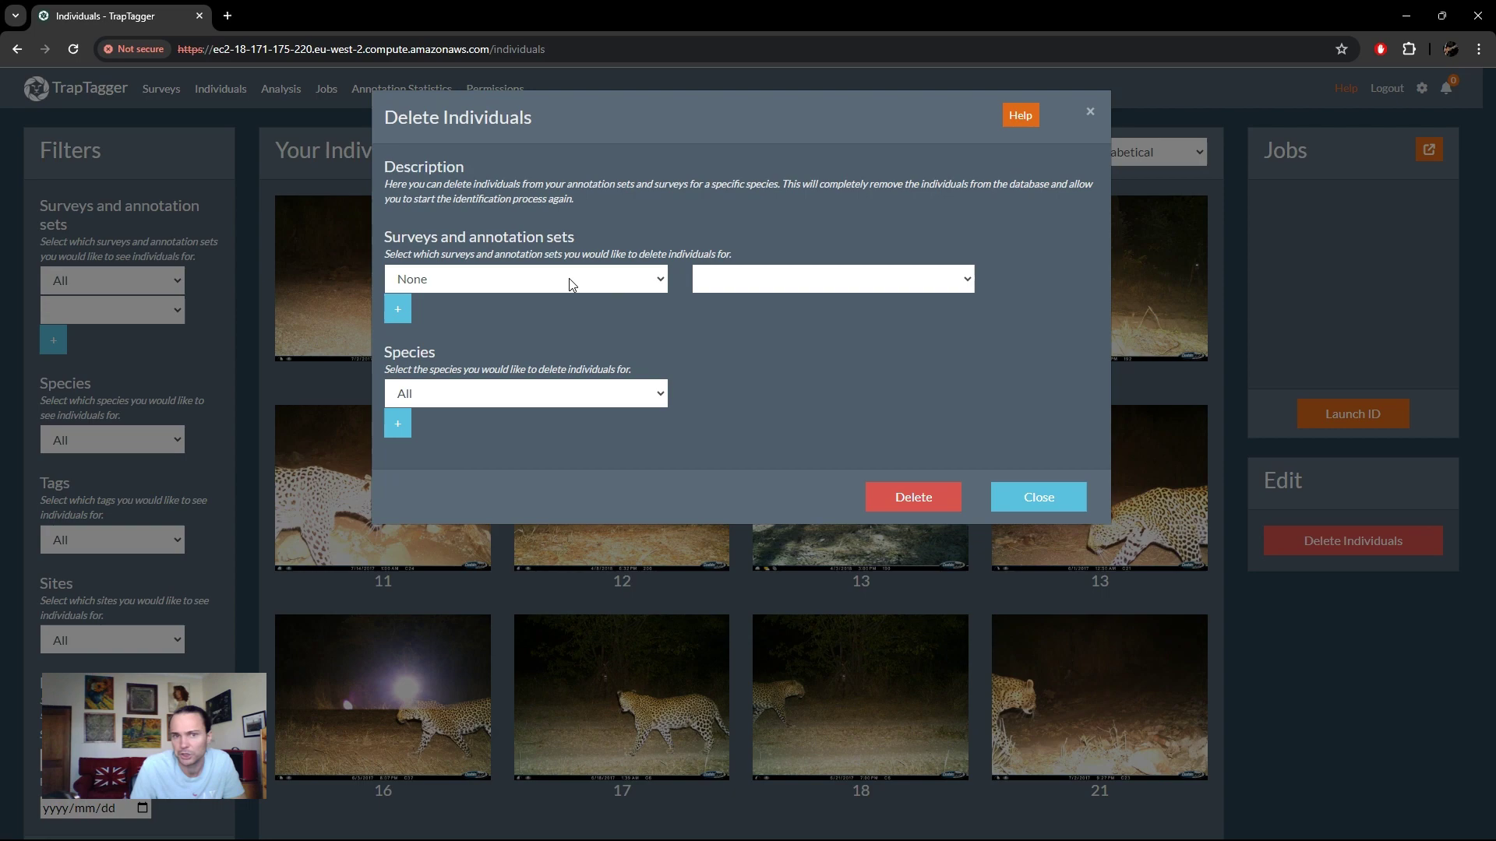
pyautogui.click(1051, 497)
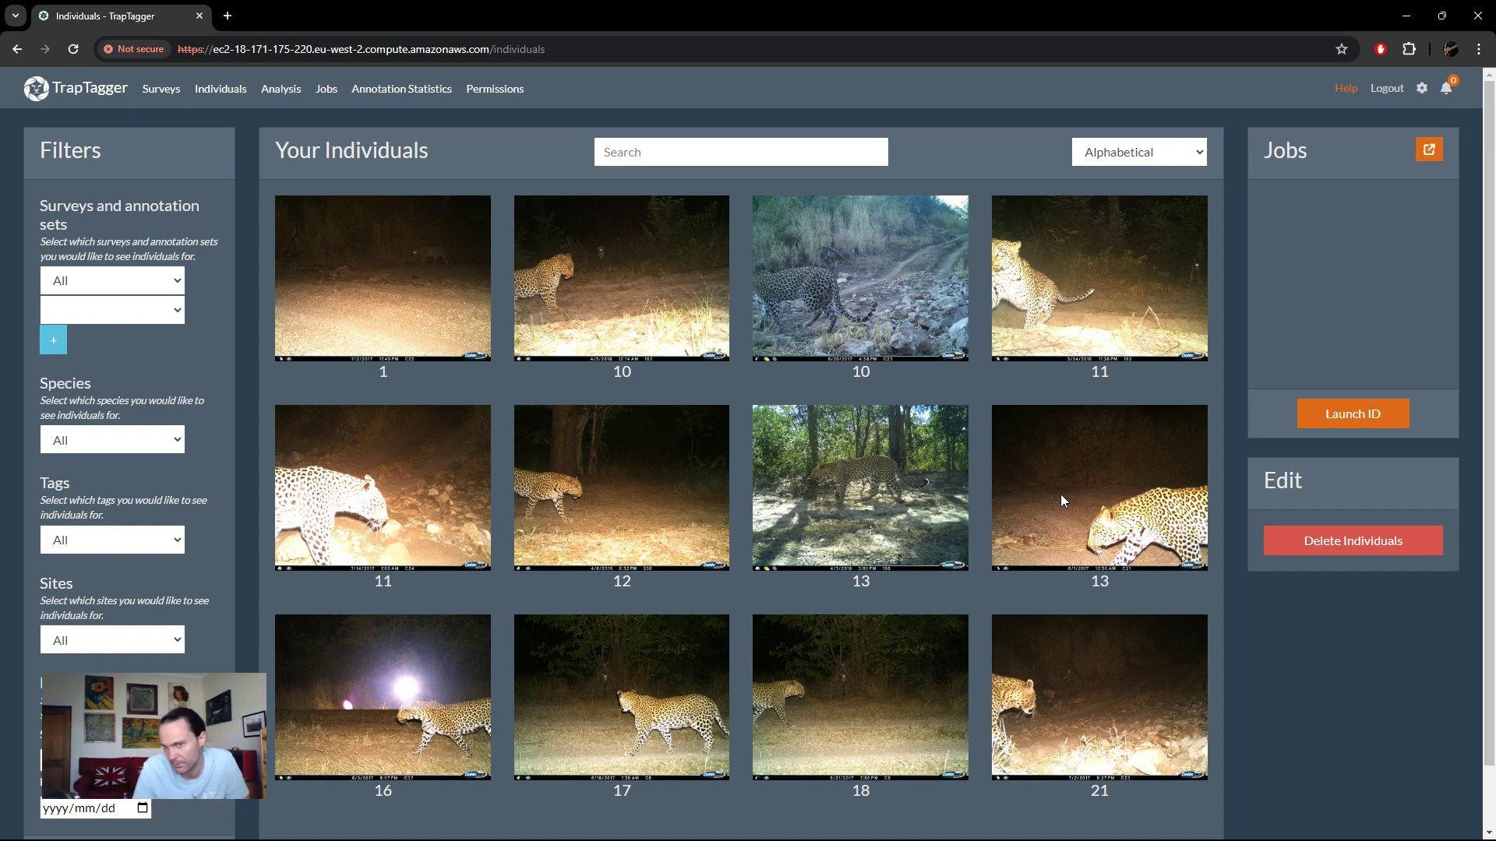
pyautogui.scroll(-2, 1060, 492)
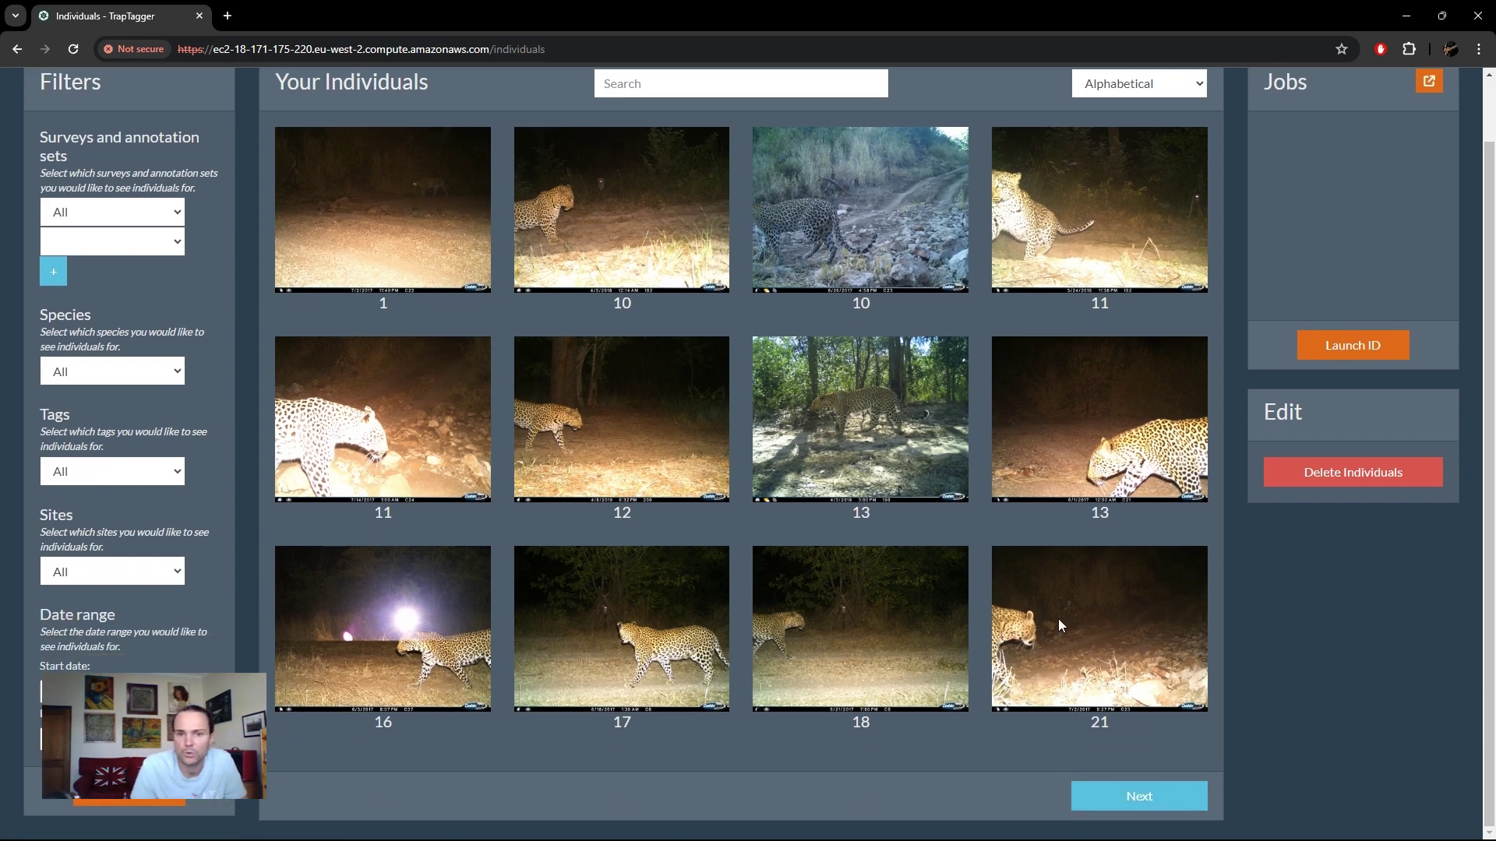
pyautogui.scroll(1, 1326, 712)
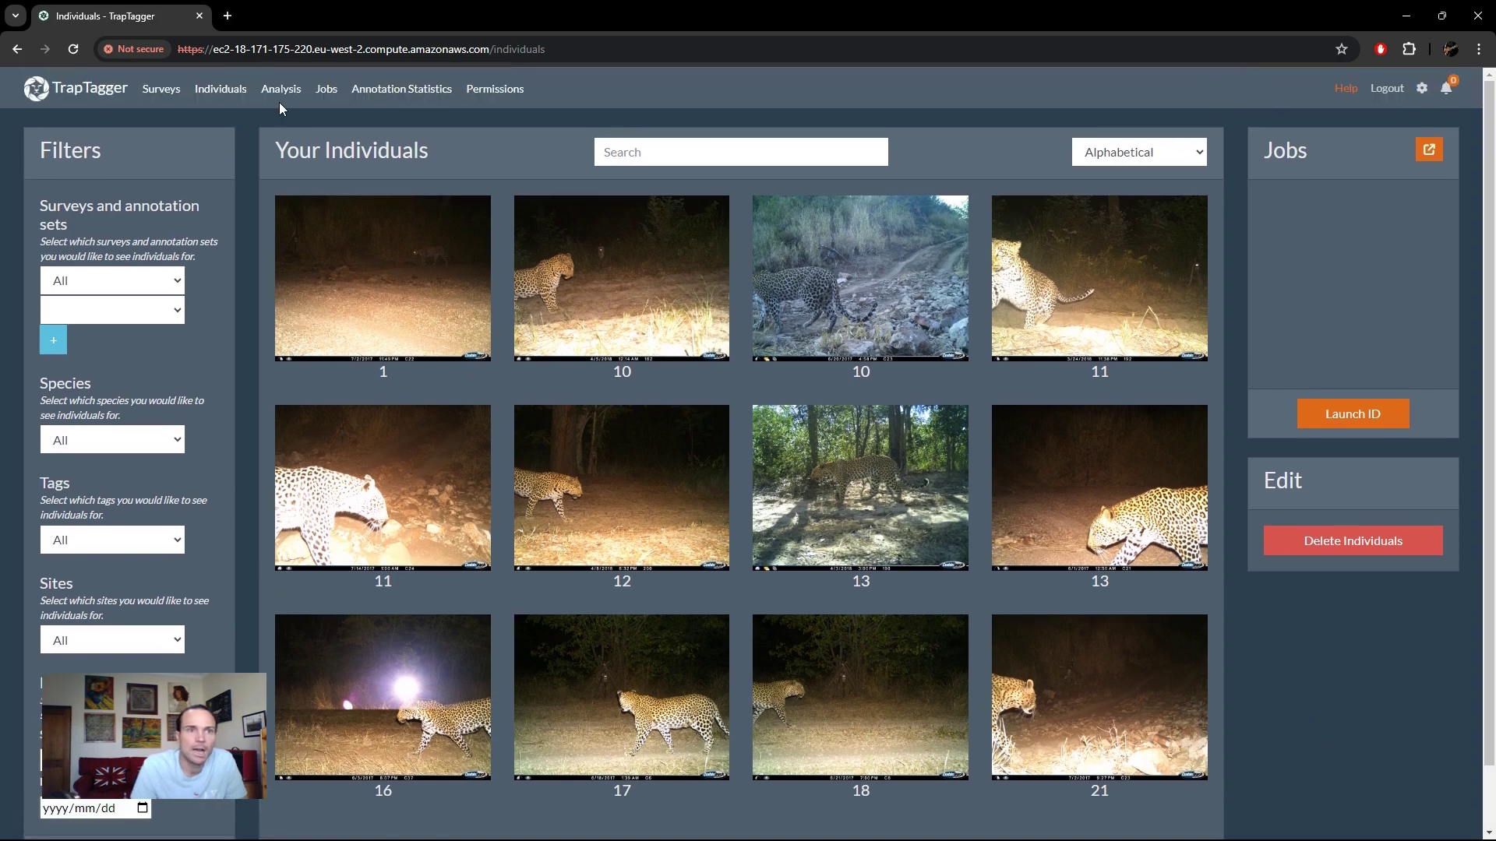
# - Open the analysis page and look through the Summary, Activity Pattern, Occupancy Analysis and Spatial Capture-Recapture settings
pyautogui.click(281, 94)
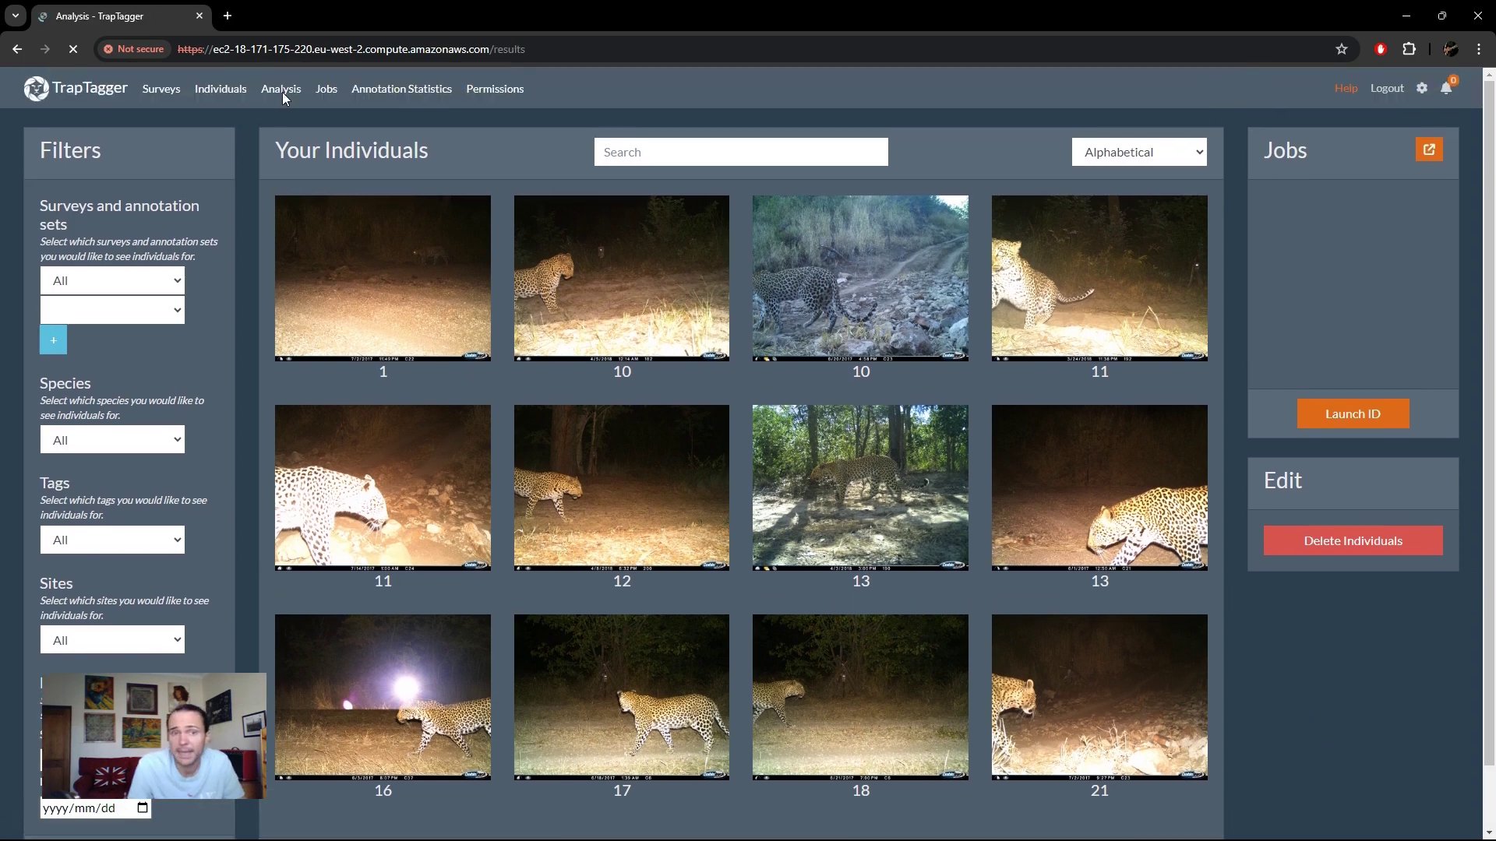
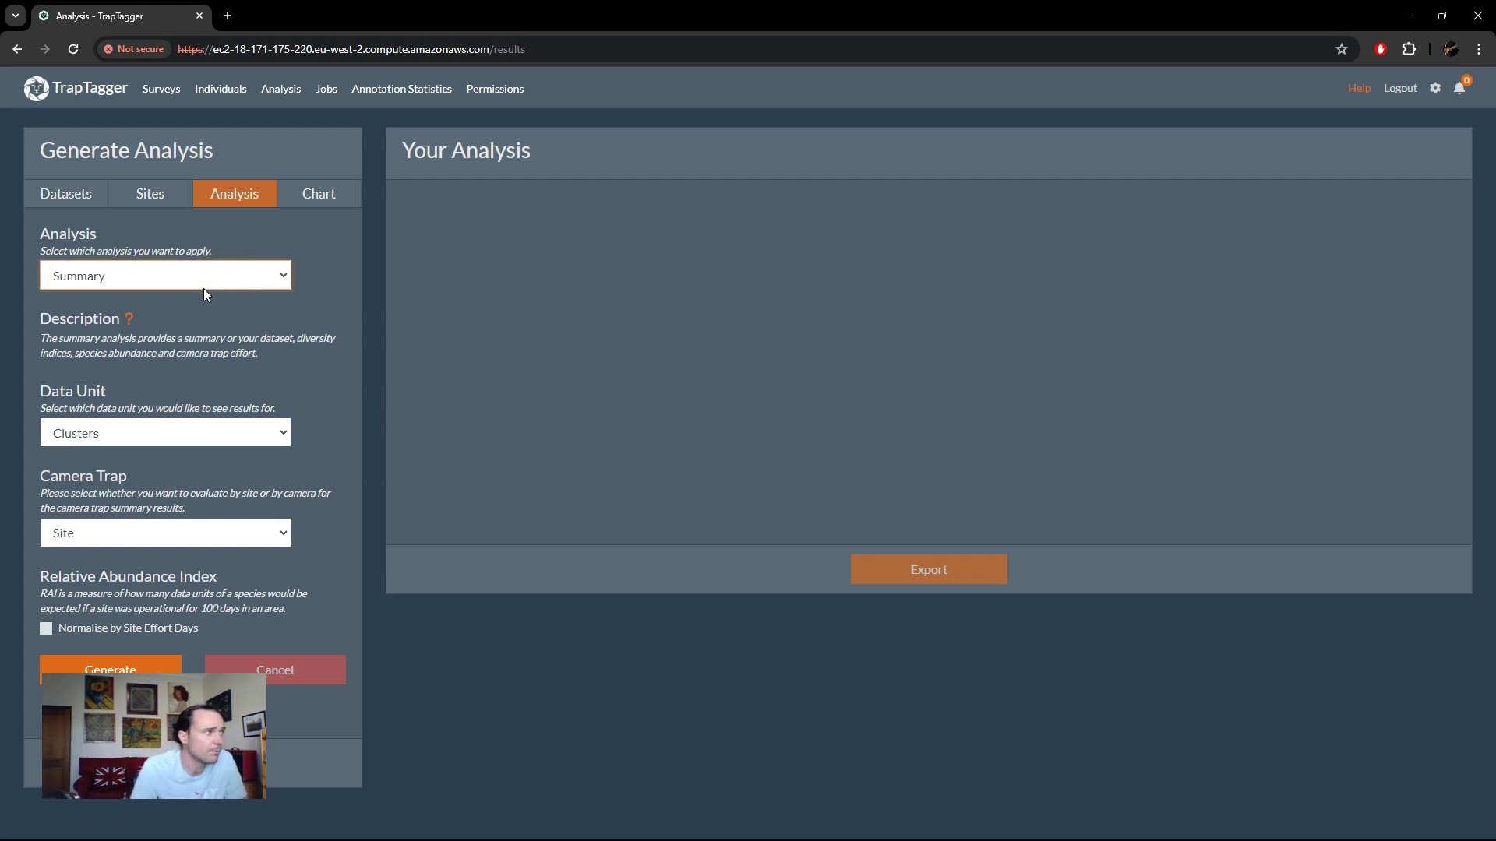
pyautogui.click(367, 282)
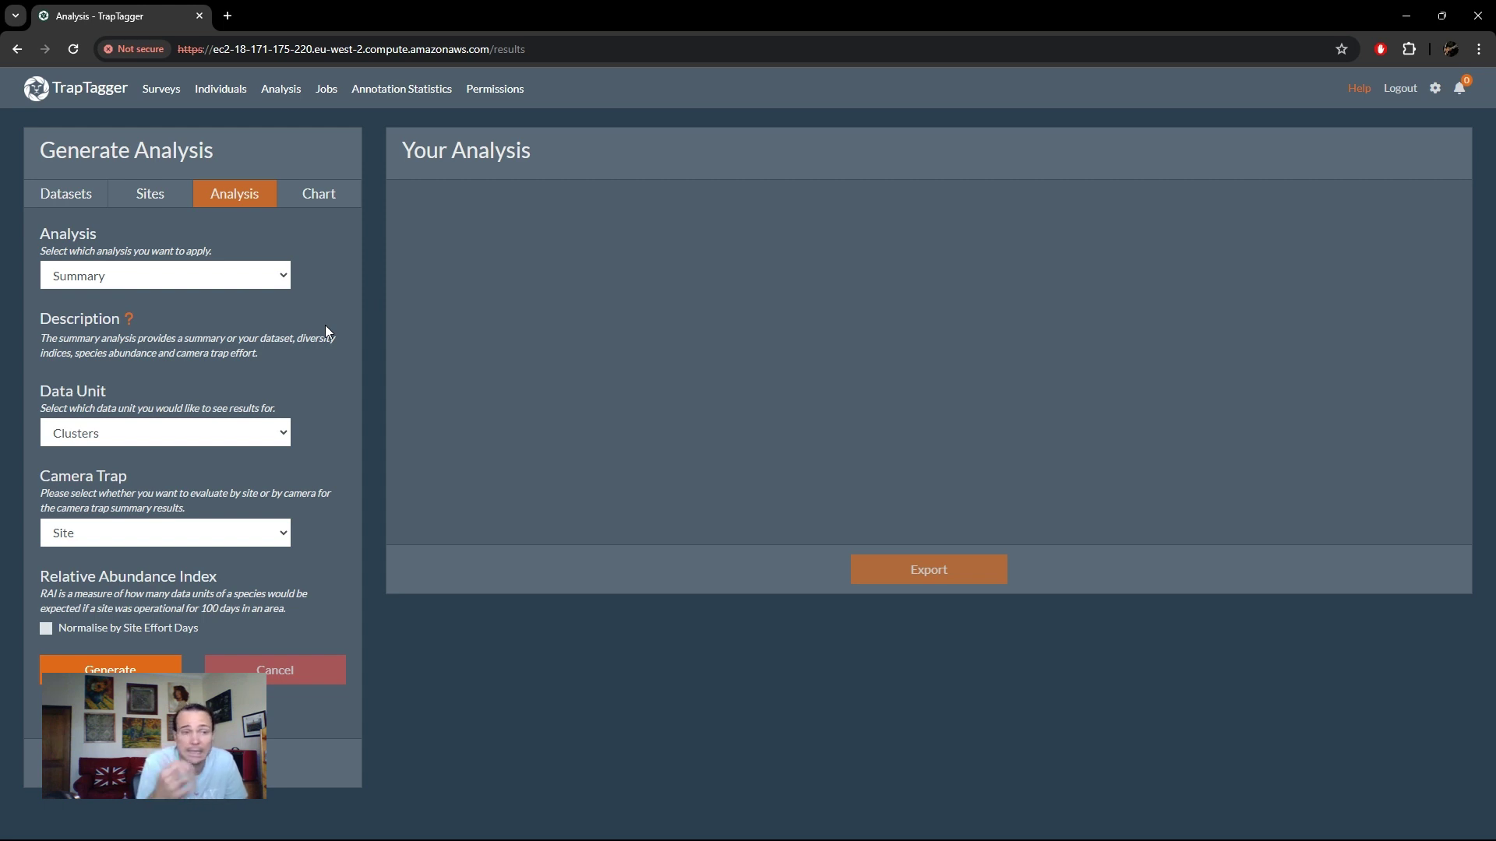
pyautogui.click(195, 274)
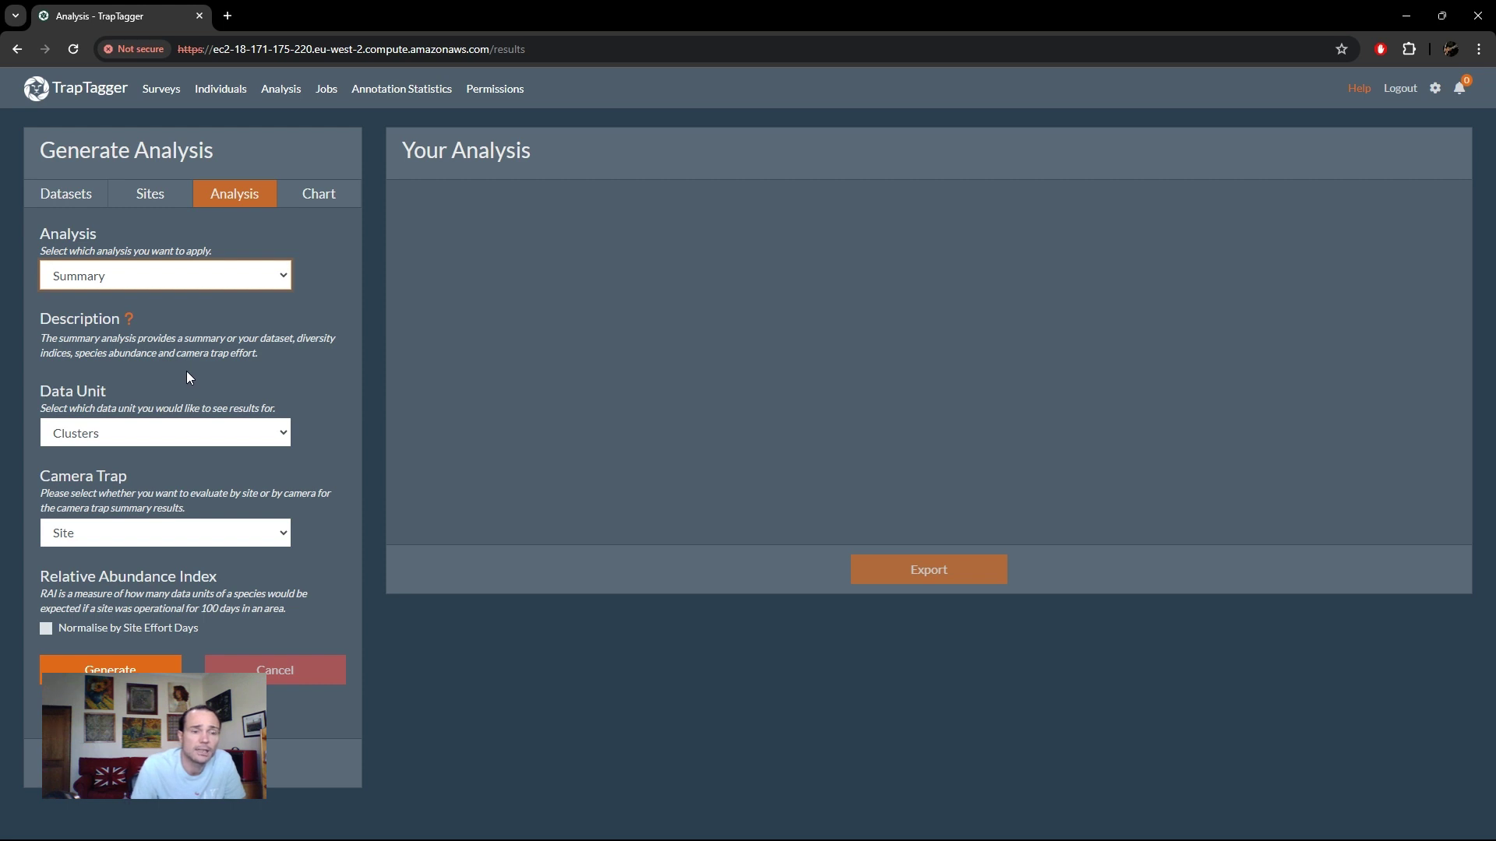
pyautogui.click(170, 394)
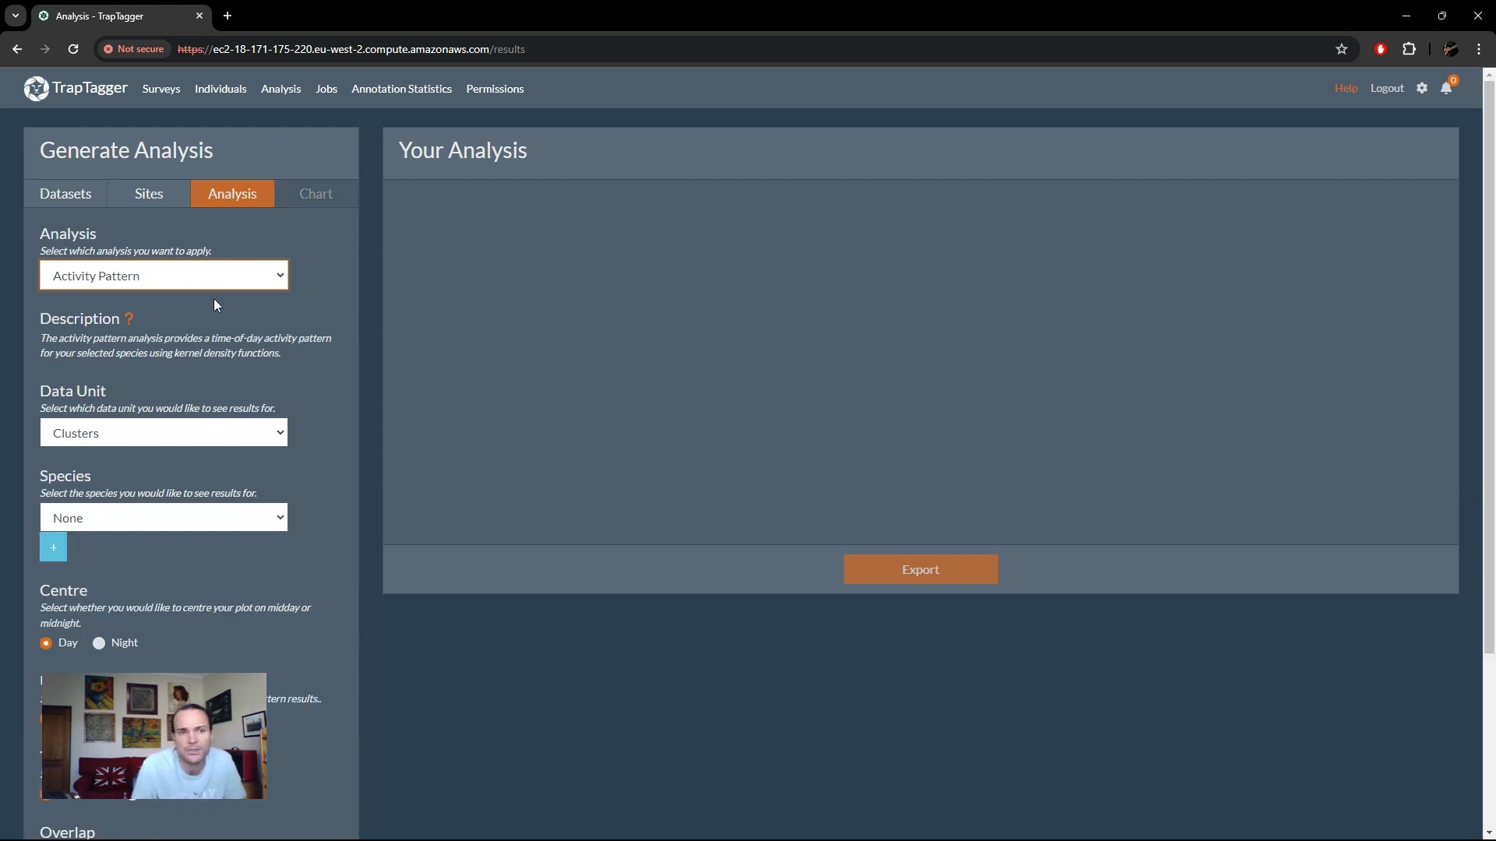
pyautogui.press('Down')
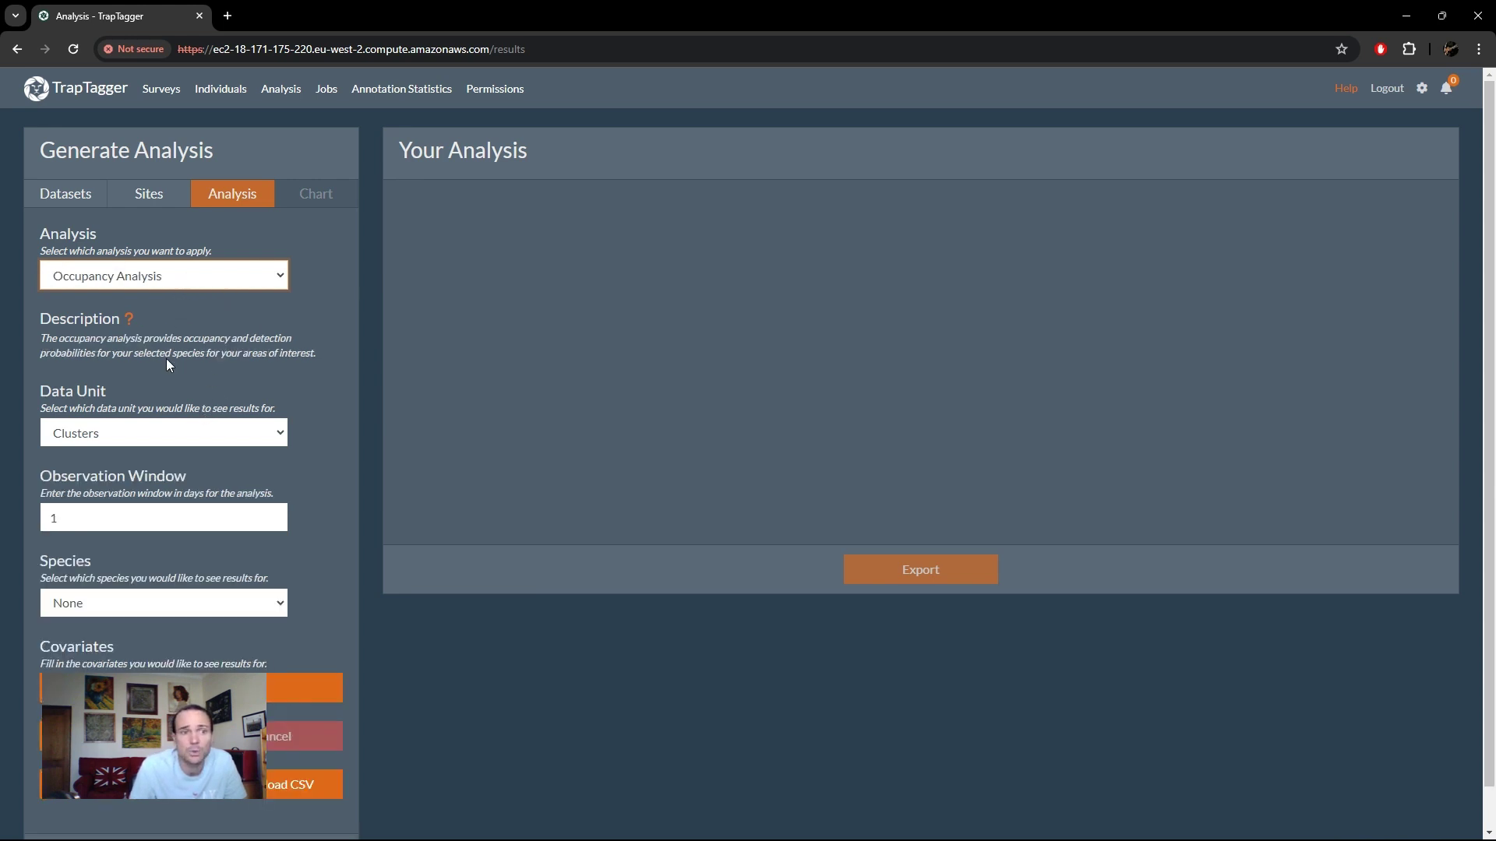
pyautogui.press('Down')
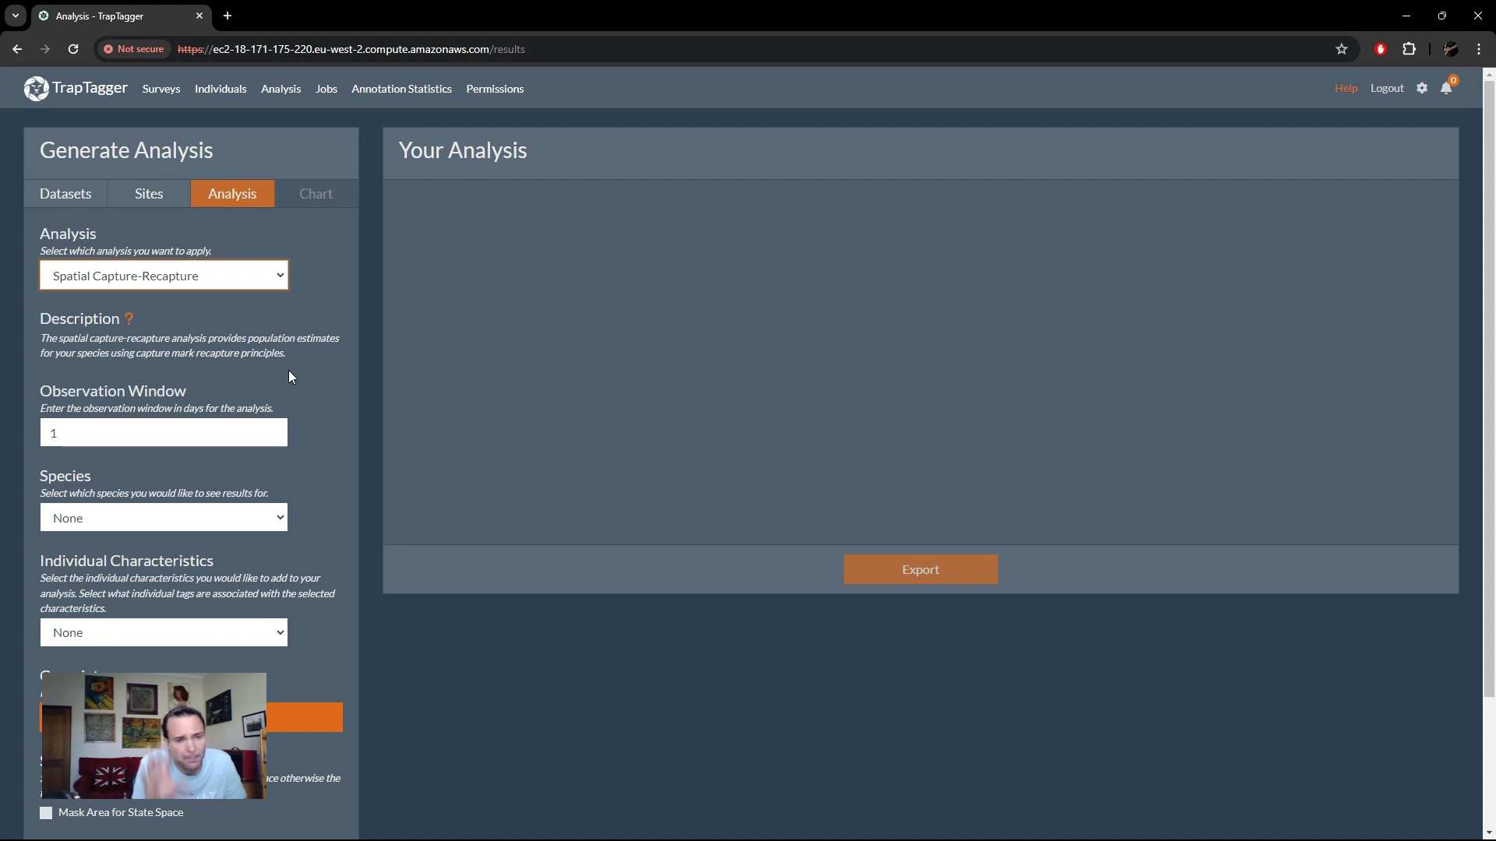
# - Review the remaining Spatial Capture-Recapture options and view the R script behind the analysis, then close the script
pyautogui.scroll(-2, 347, 330)
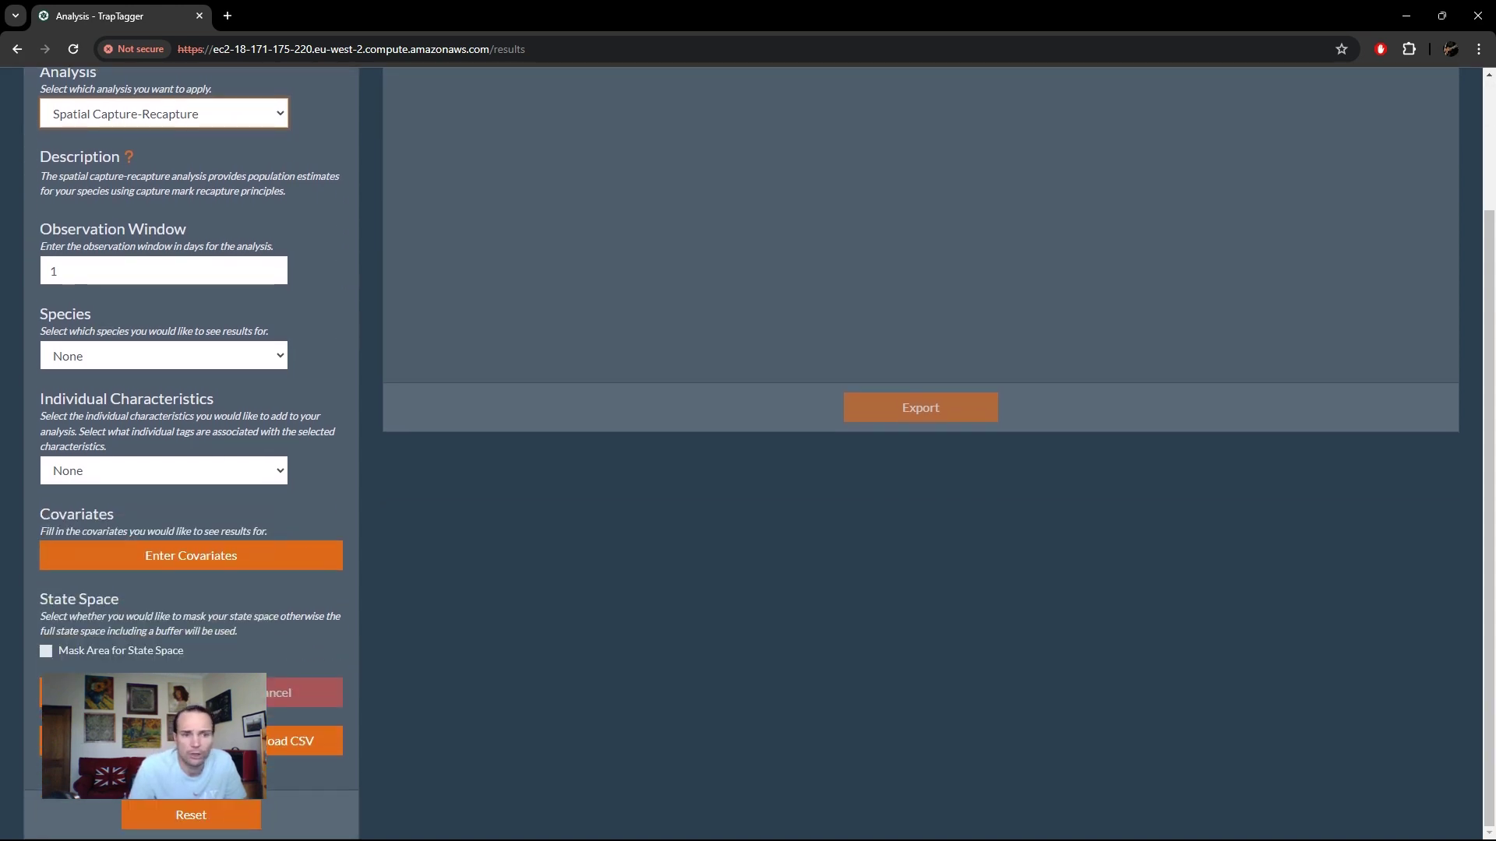
pyautogui.click(921, 408)
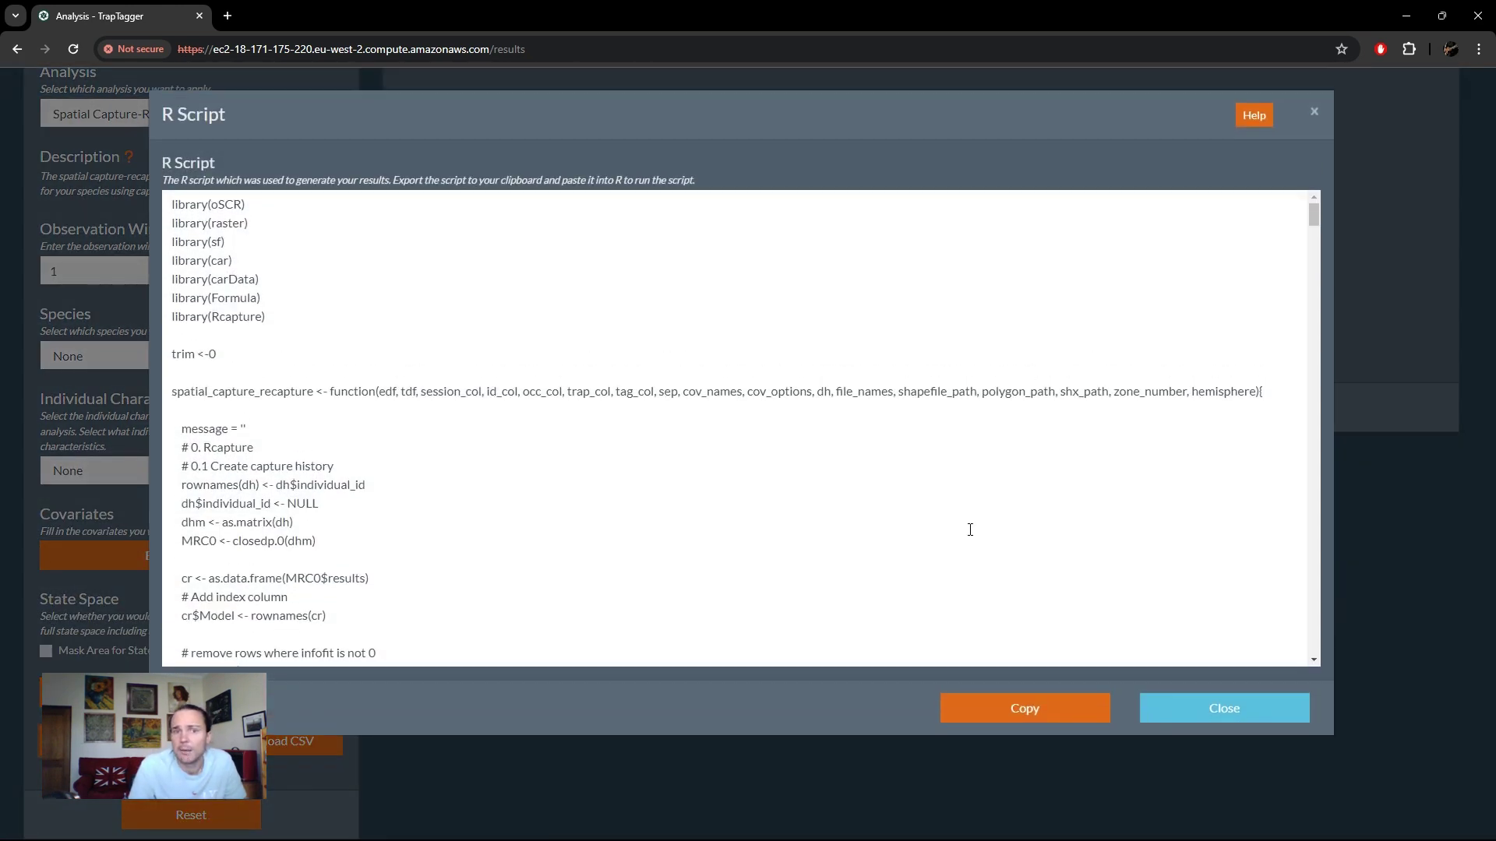
pyautogui.click(1222, 718)
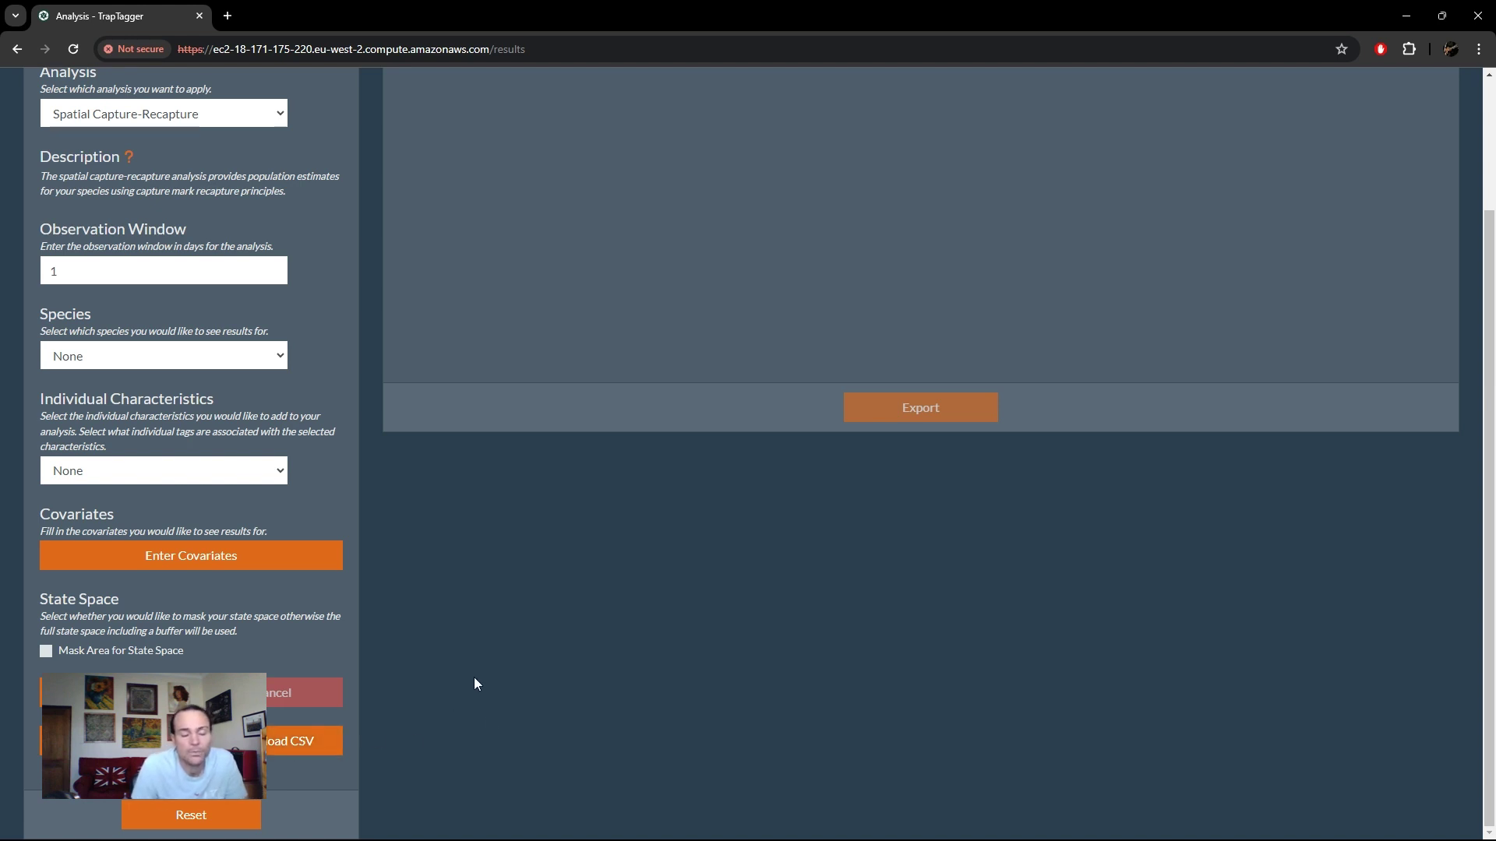
pyautogui.scroll(2, 497, 686)
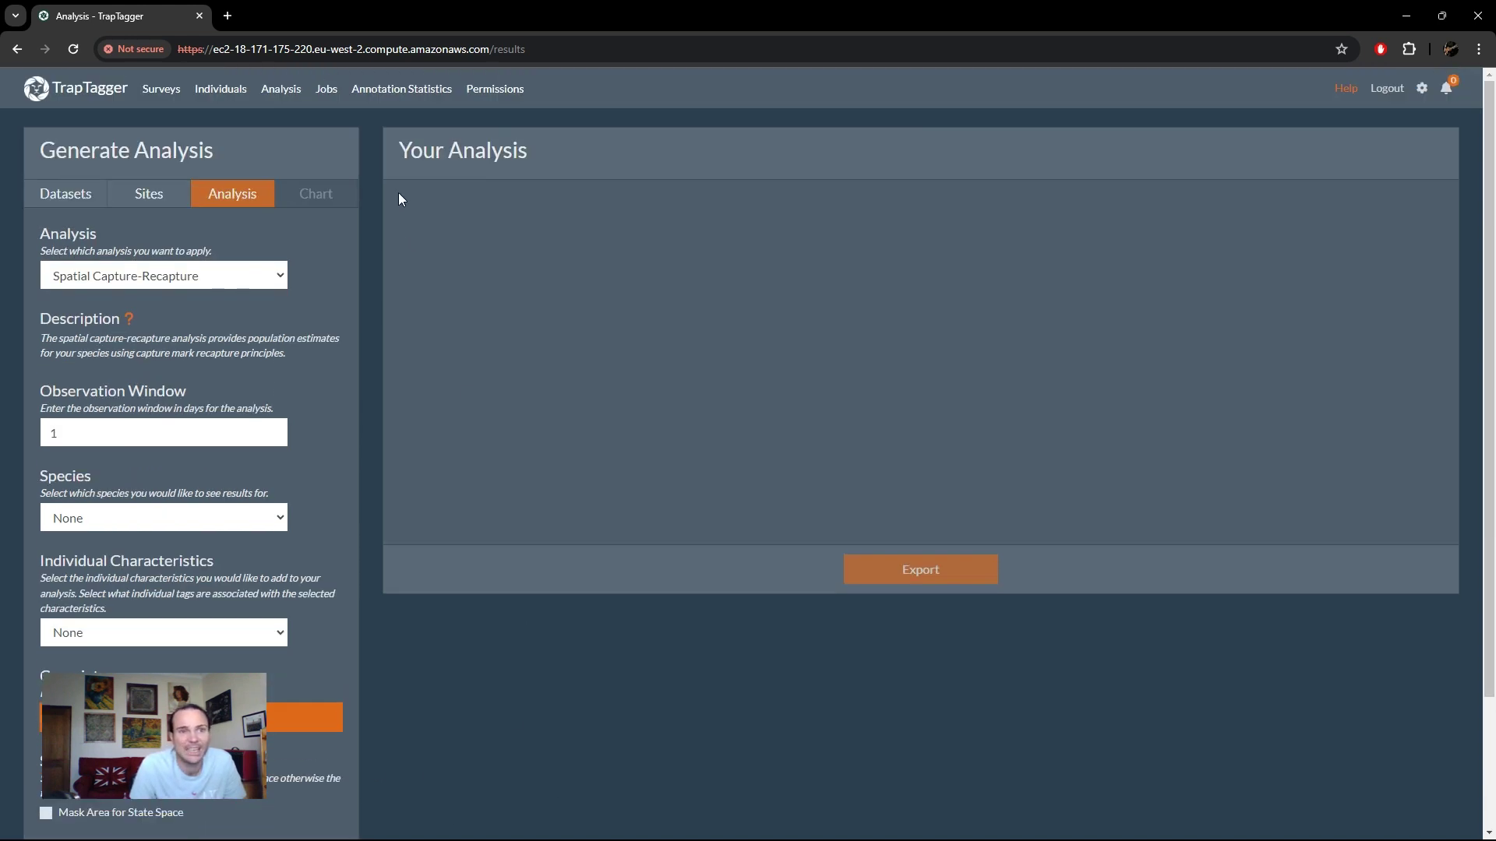
# - View the available jobs and the annotation statistics, checking the worker details options for WildEye Conservation
pyautogui.click(334, 96)
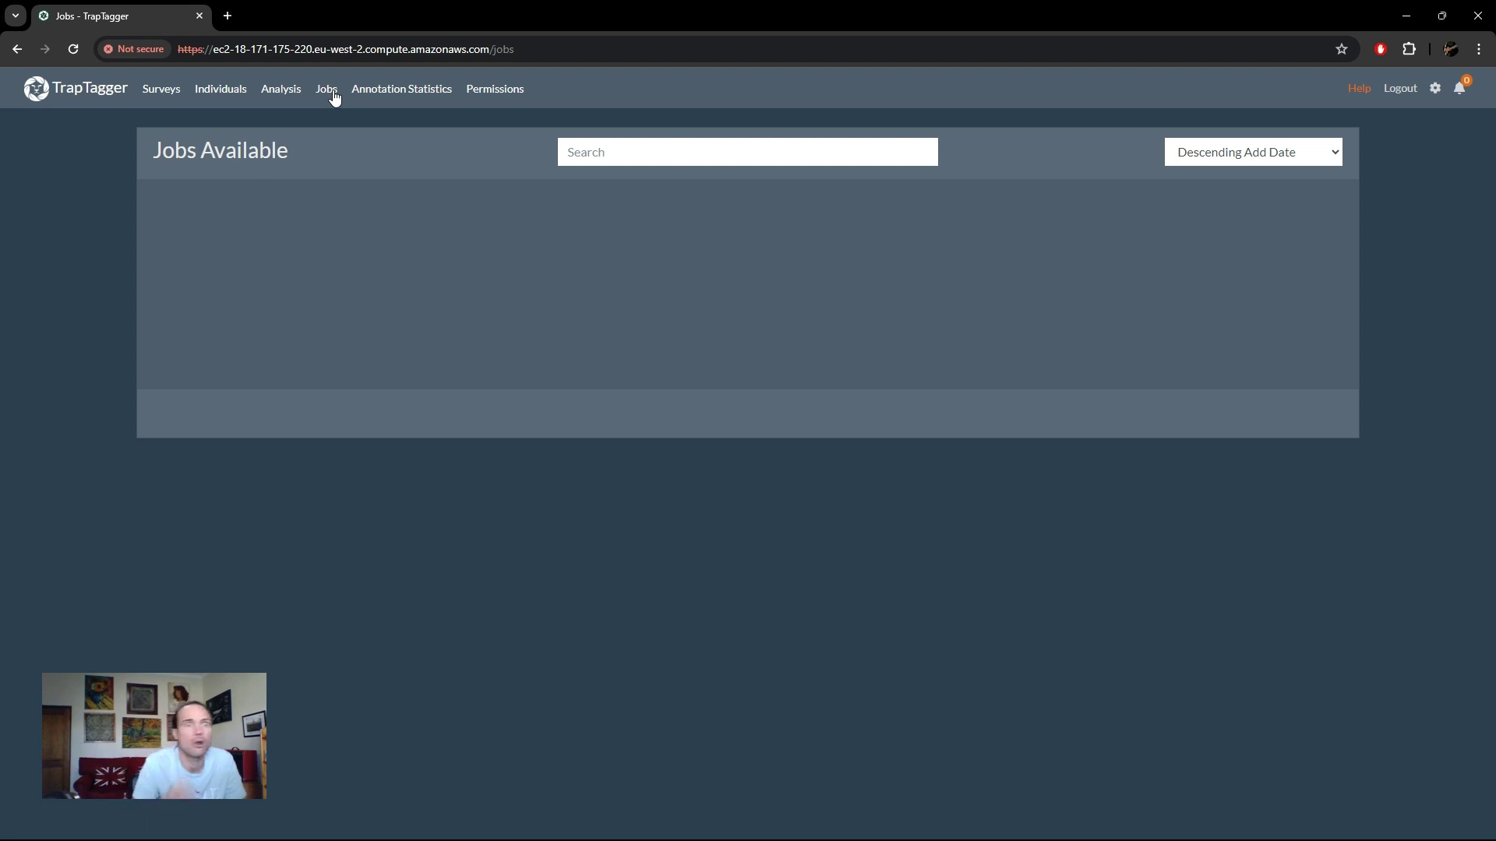
pyautogui.click(388, 95)
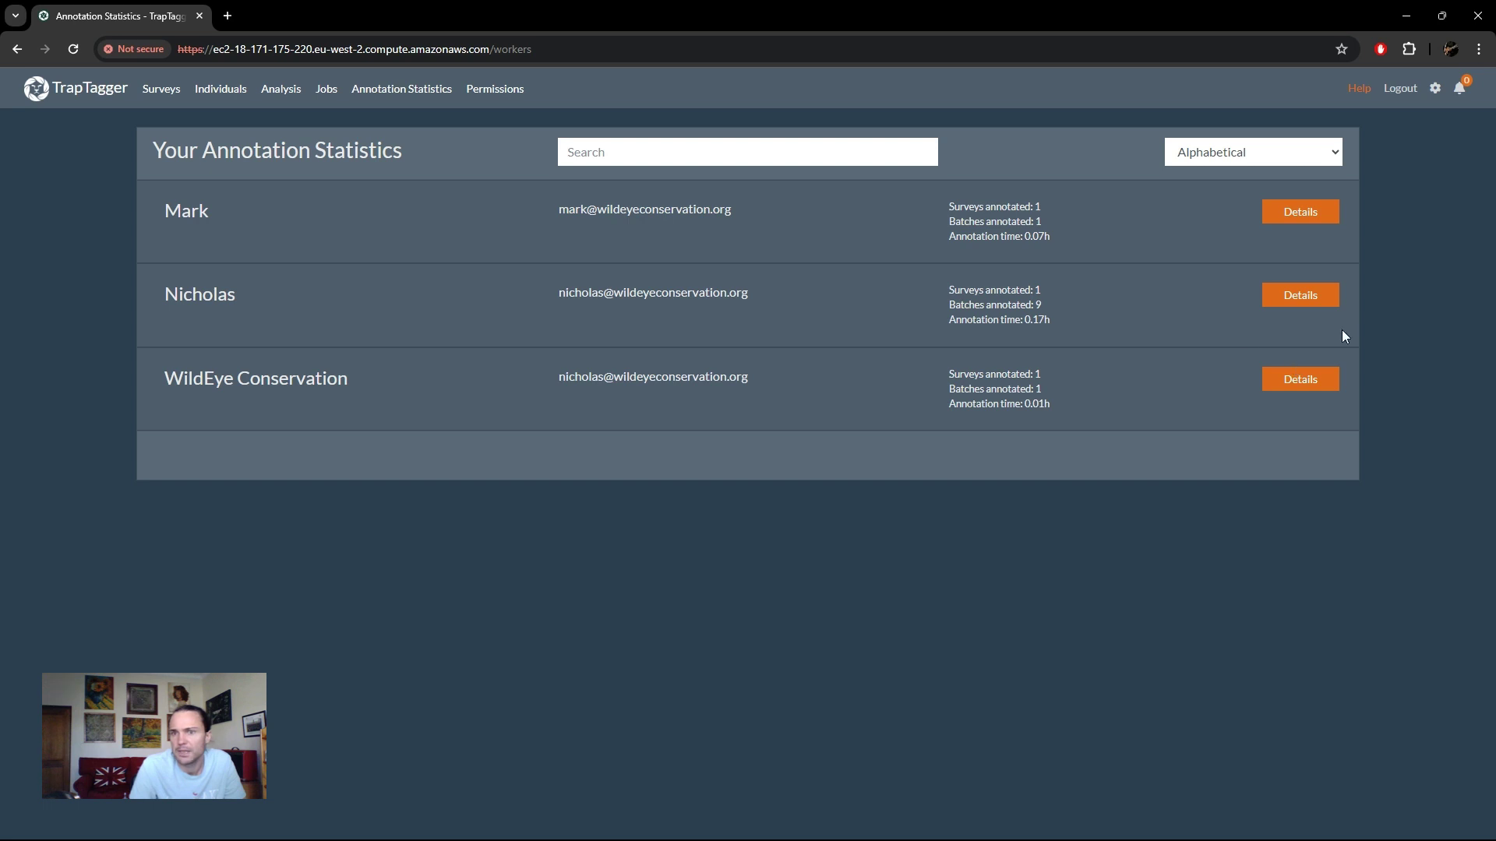
pyautogui.click(1301, 379)
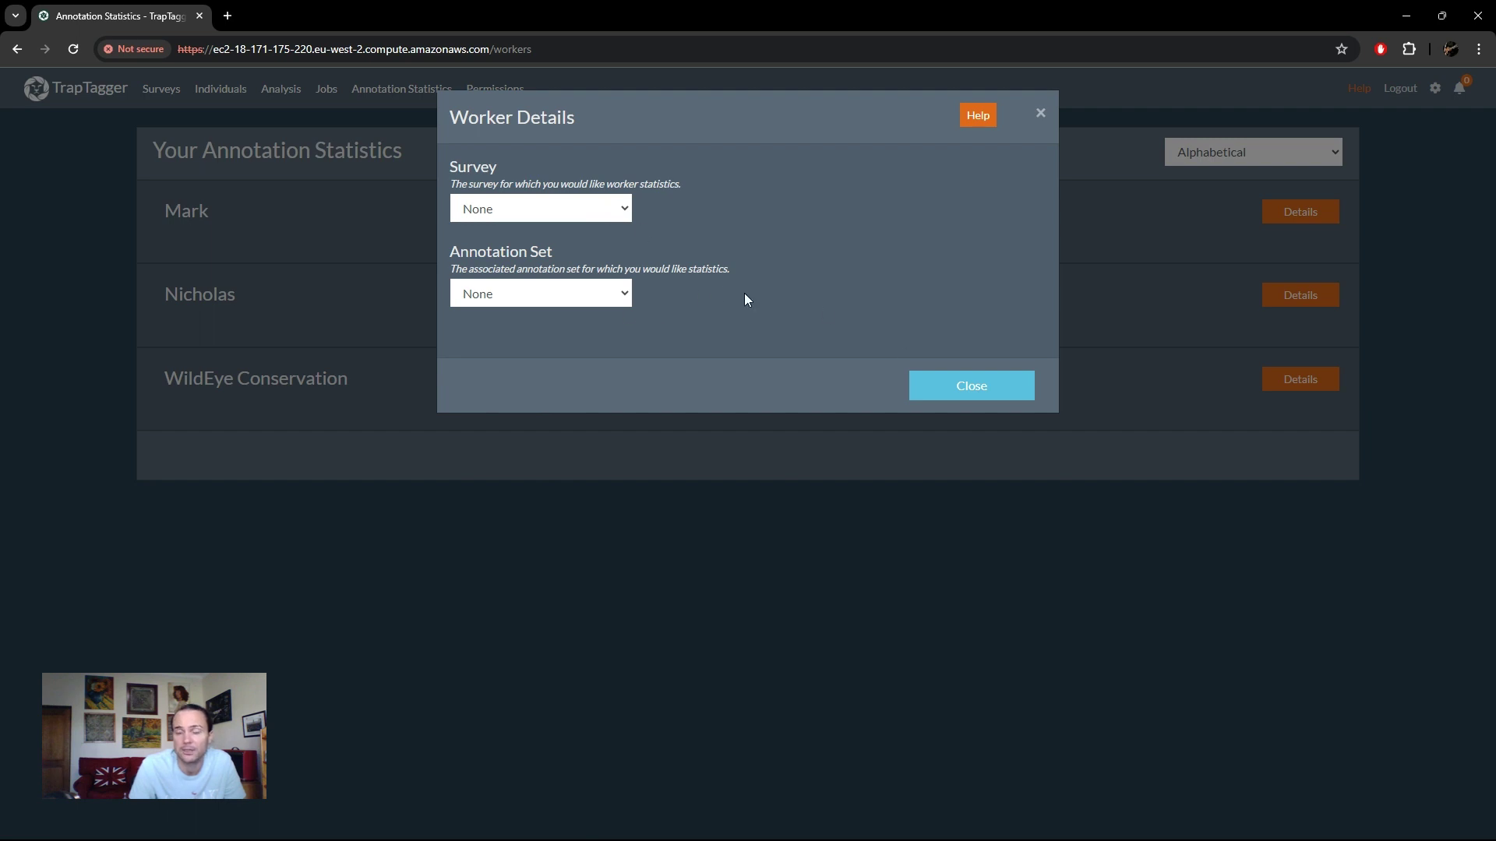
pyautogui.click(975, 394)
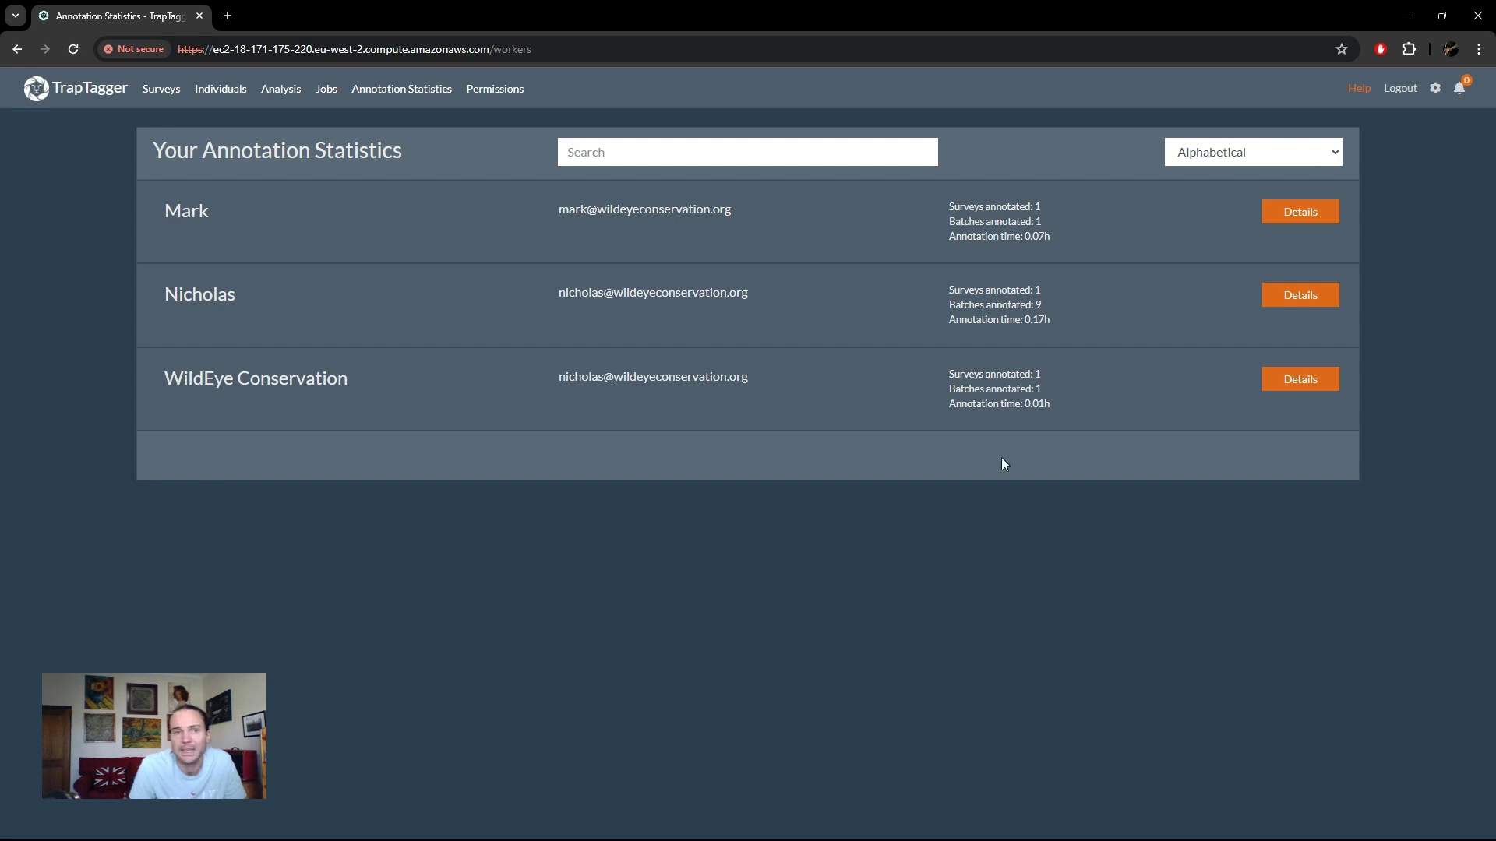
# - Review the permissions pages covering your own permissions, organisation users, shared surveys and received surveys
pyautogui.click(498, 89)
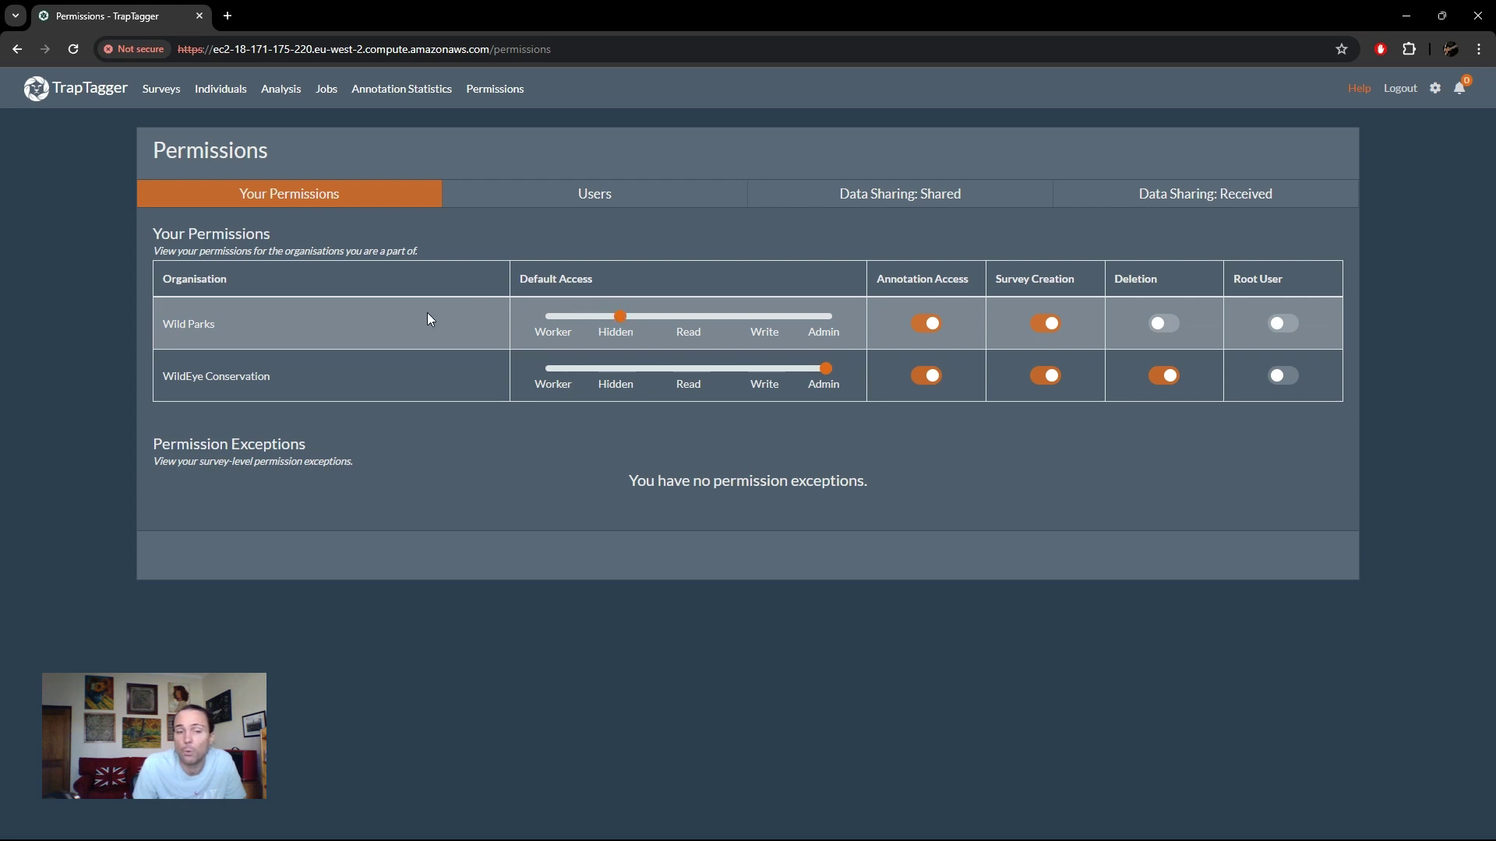
pyautogui.click(553, 207)
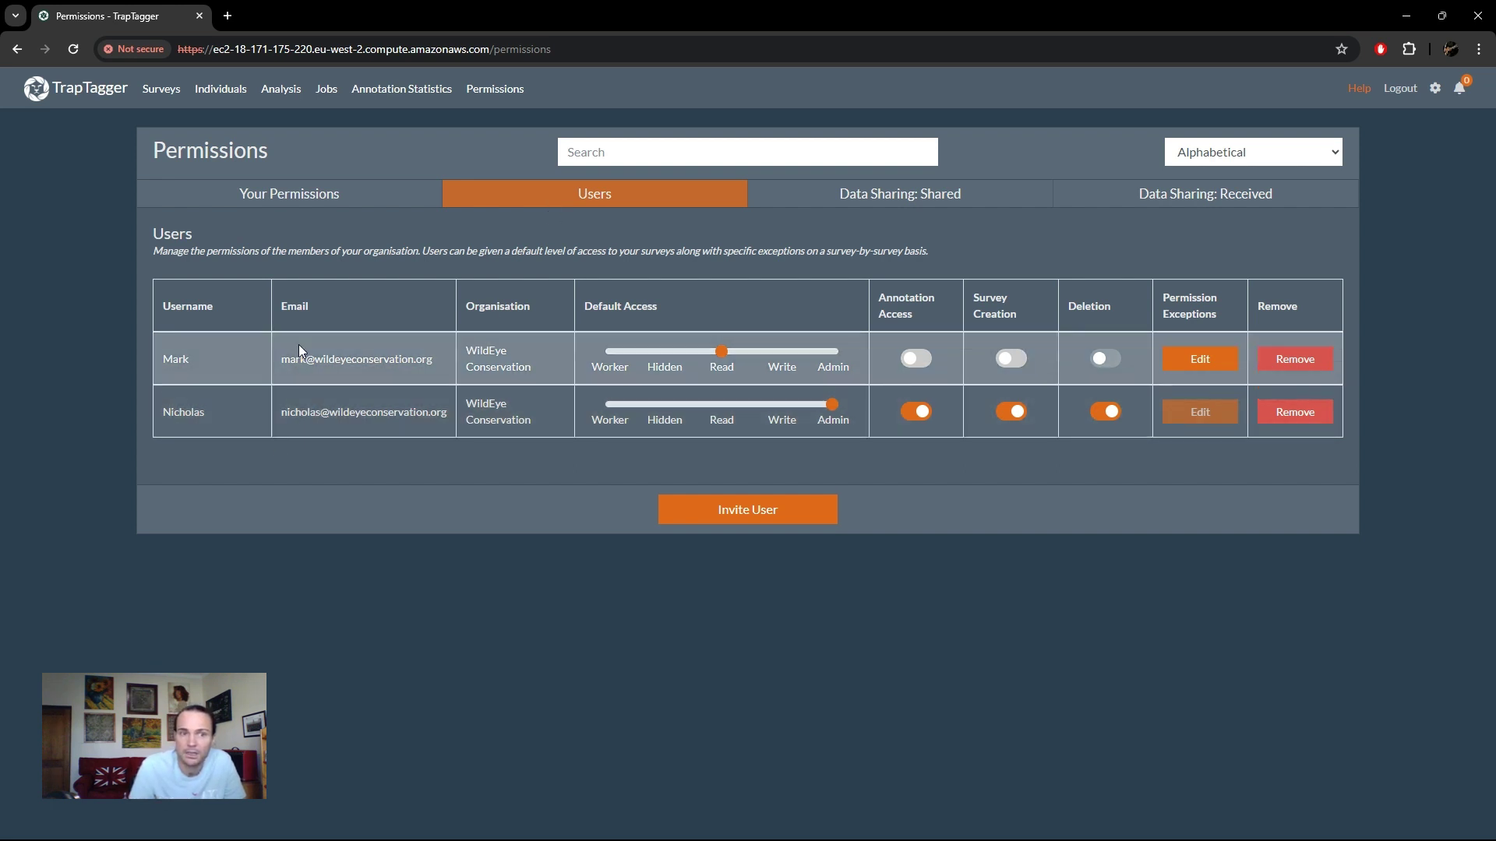
pyautogui.click(970, 198)
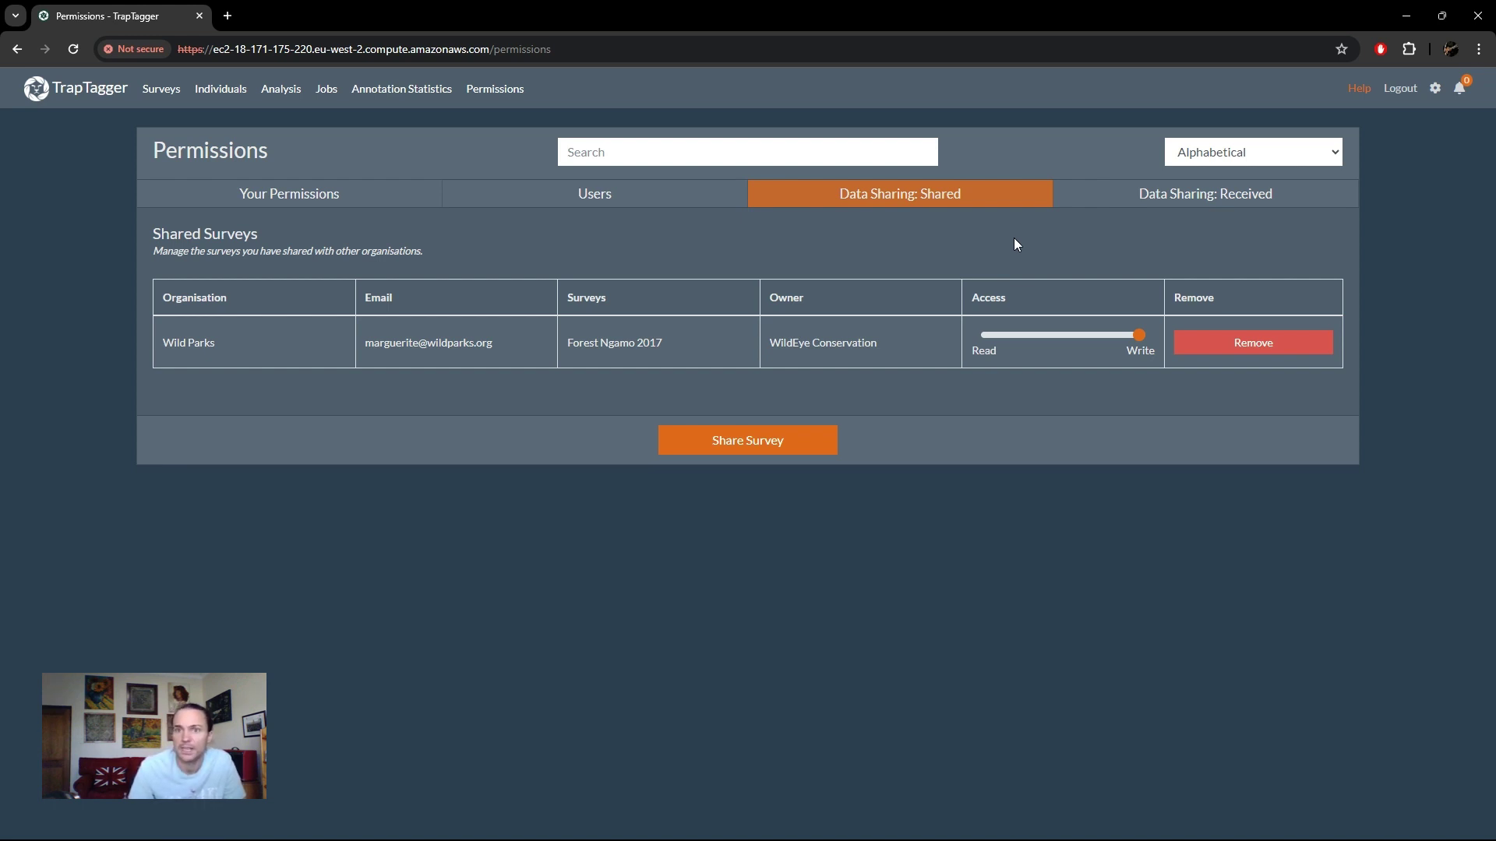
pyautogui.click(1124, 201)
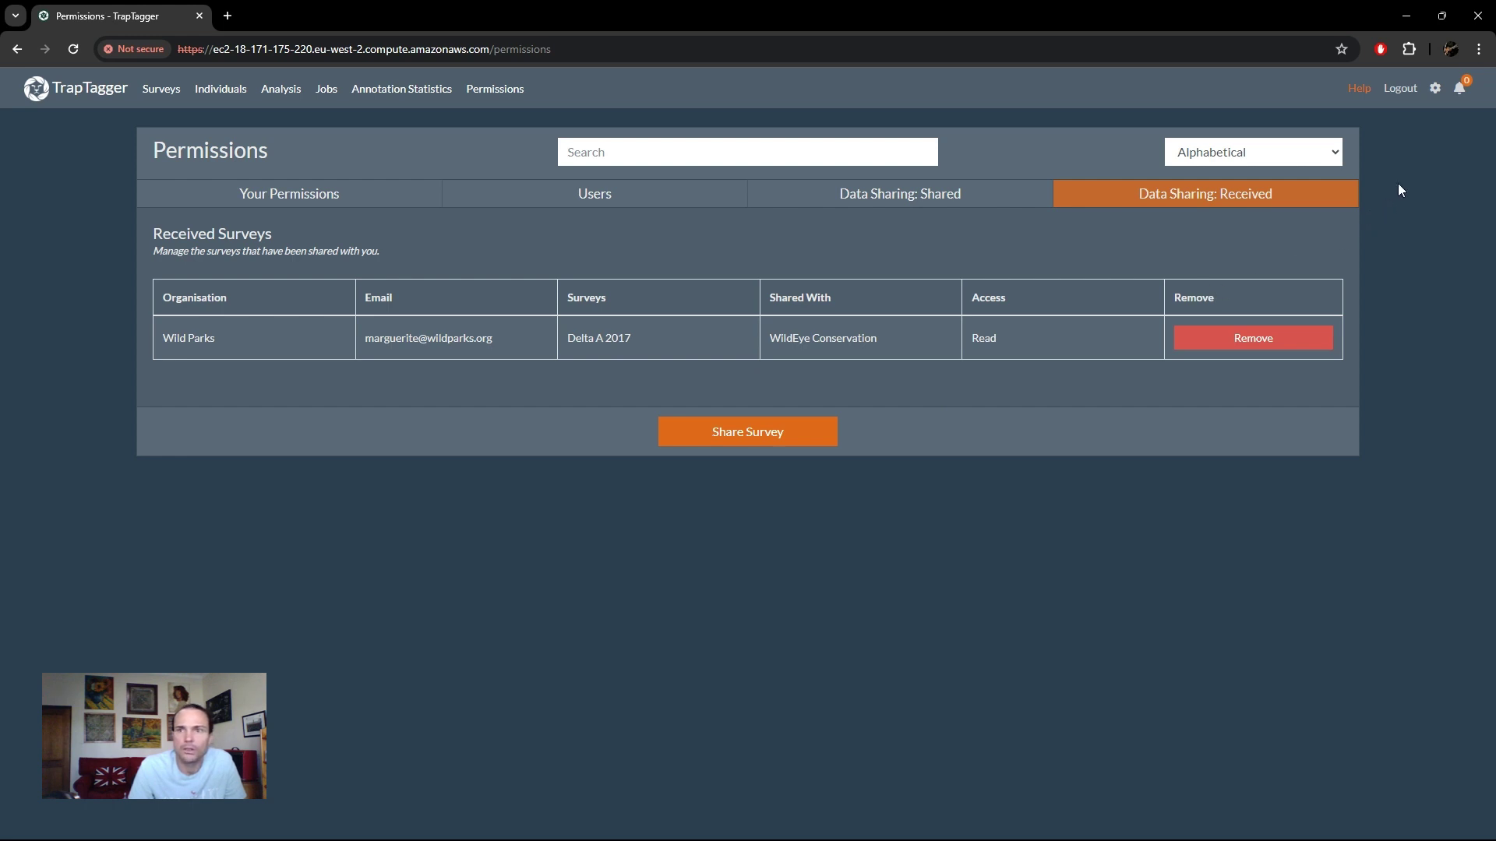
# - Review the account settings and a new EarthRanger integration's fields, then return to the survey list without saving
pyautogui.click(1436, 91)
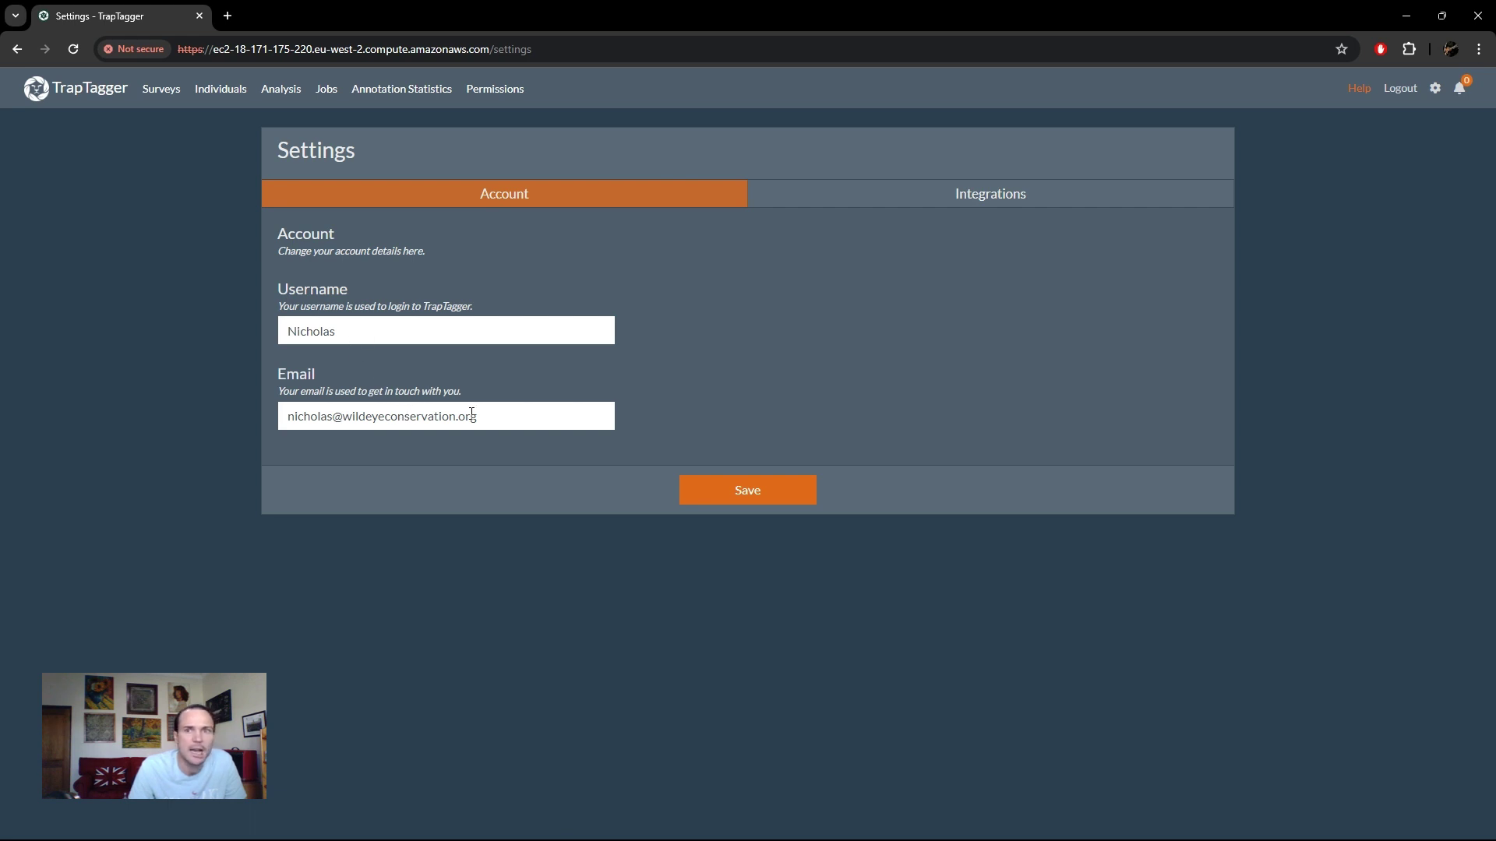
pyautogui.click(868, 194)
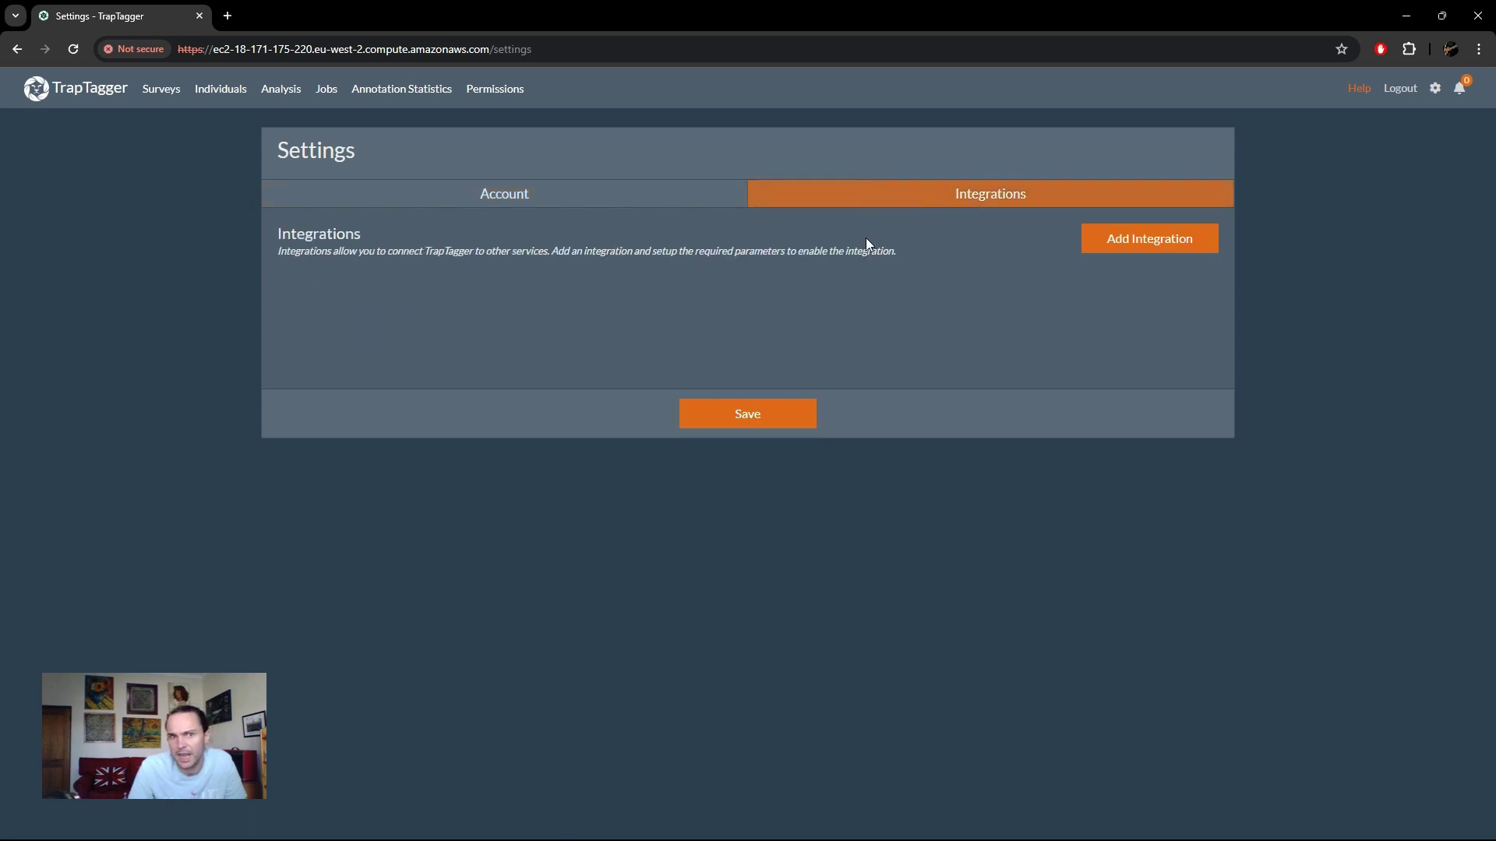
pyautogui.click(1148, 238)
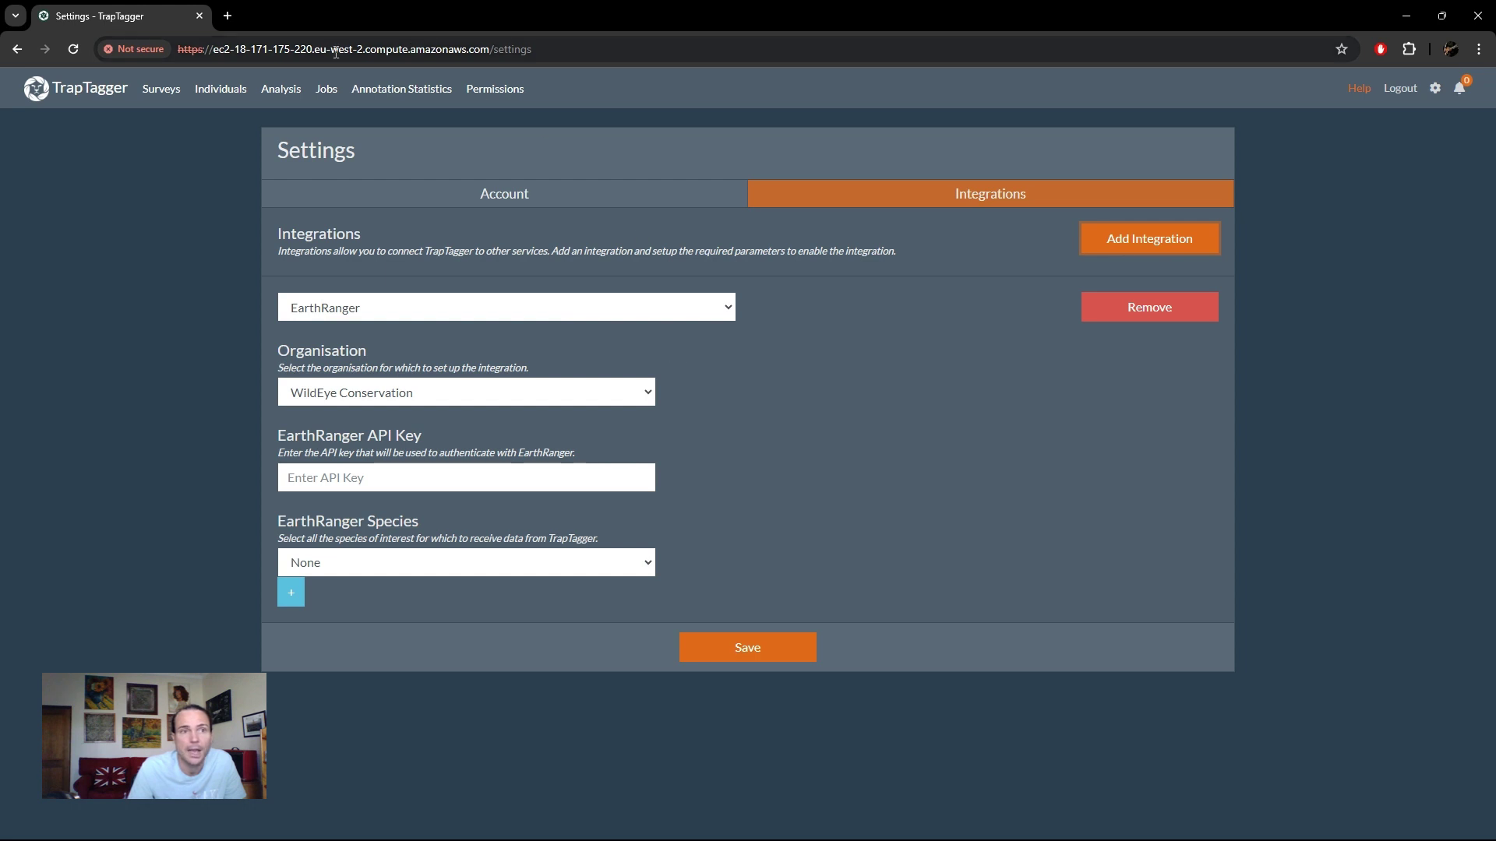
pyautogui.click(156, 92)
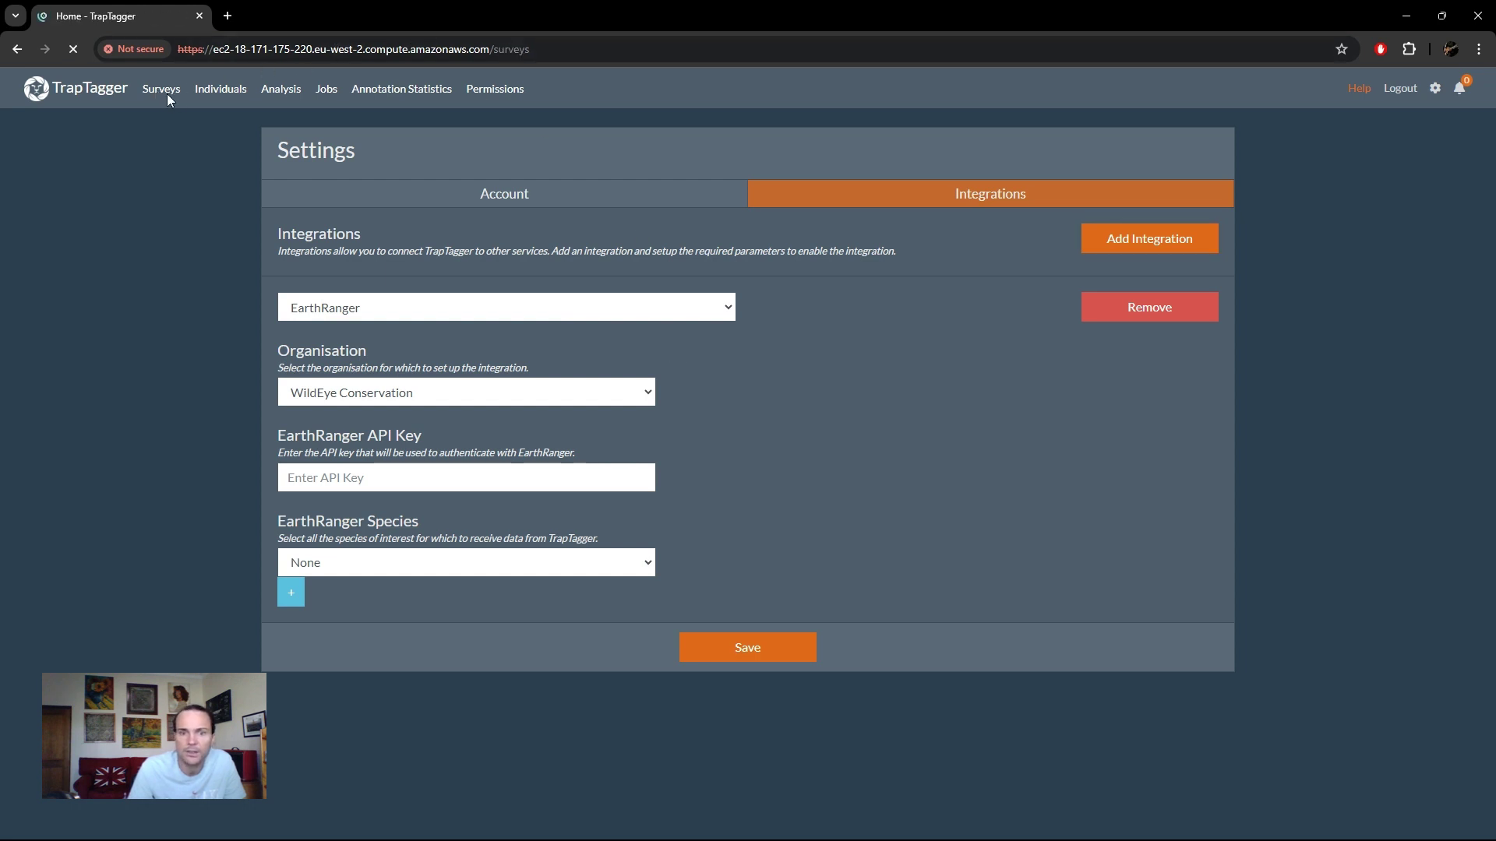